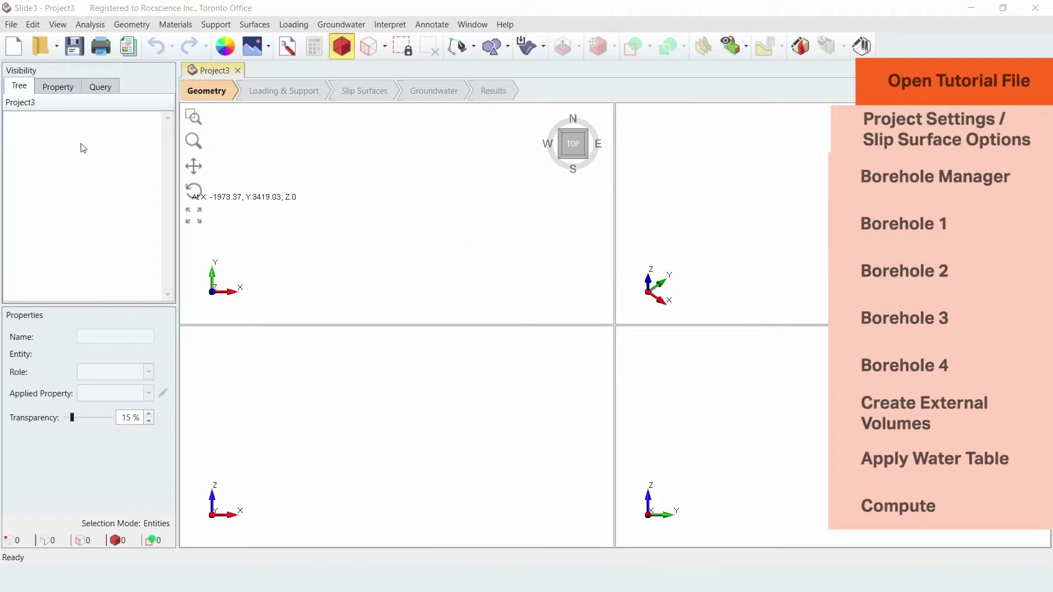
# Open Borehole - initial.slide3m2 from the Slide3 Tutorials folder via File > Recent
pyautogui.click(15, 28)
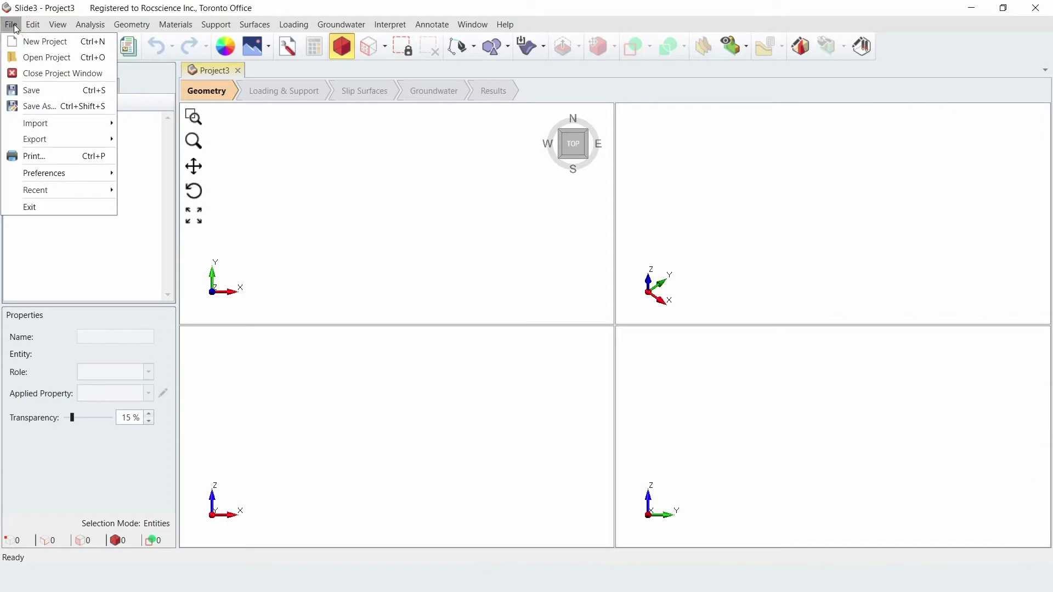
pyautogui.moveTo(75, 188)
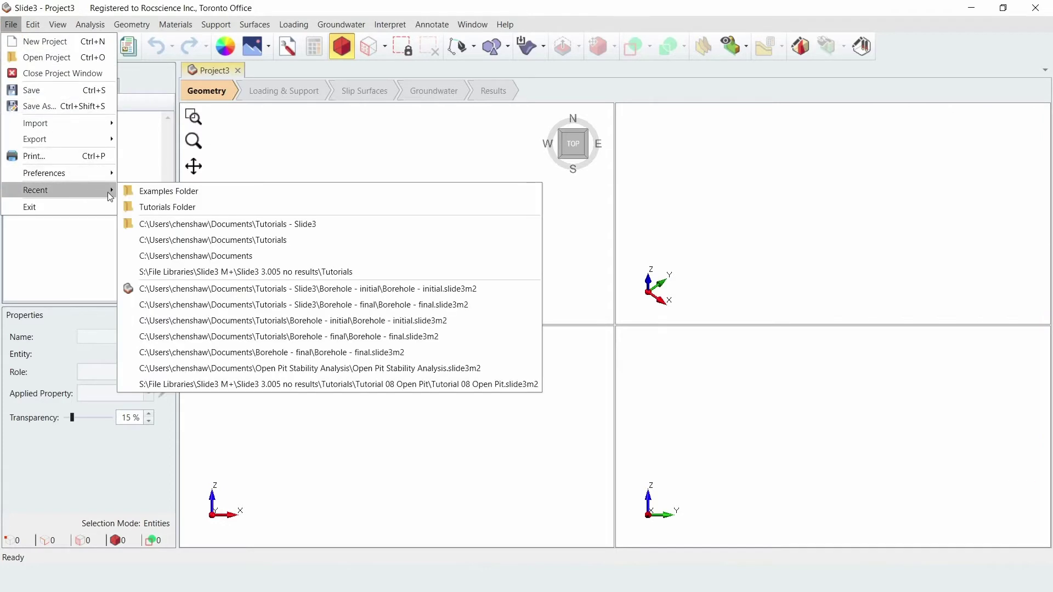
pyautogui.click(146, 209)
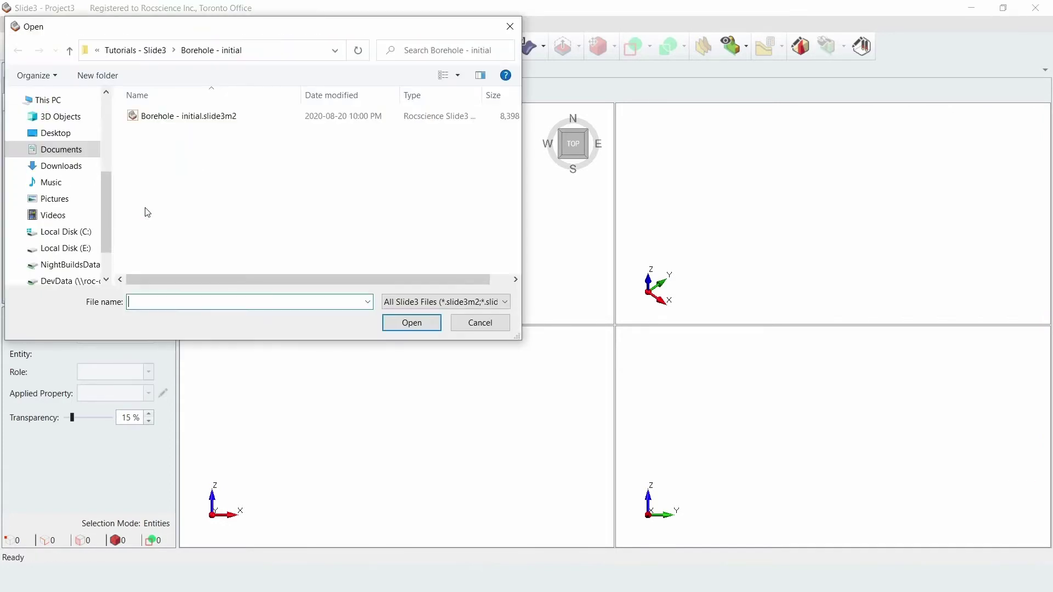
pyautogui.click(190, 116)
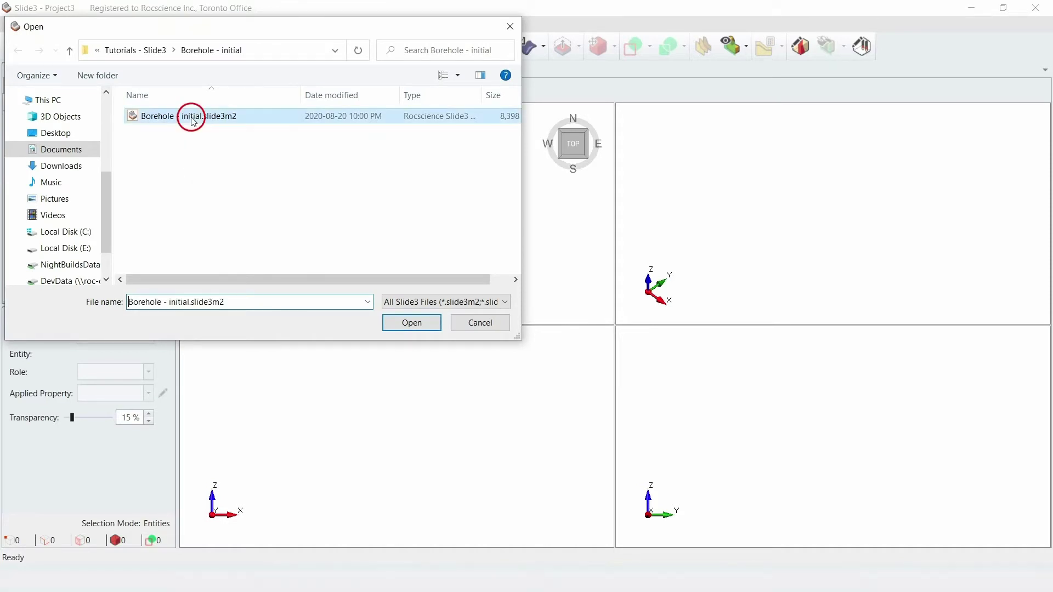
pyautogui.click(406, 324)
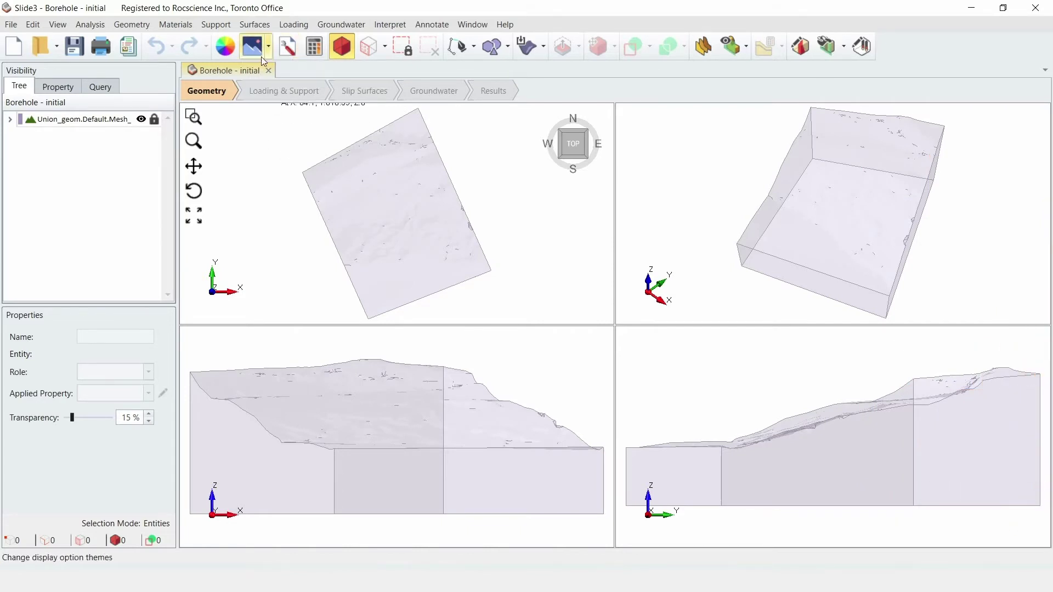
# Review Project Settings (metric kPa units, Spencer method, Water Surfaces groundwater) and accept them
pyautogui.click(97, 27)
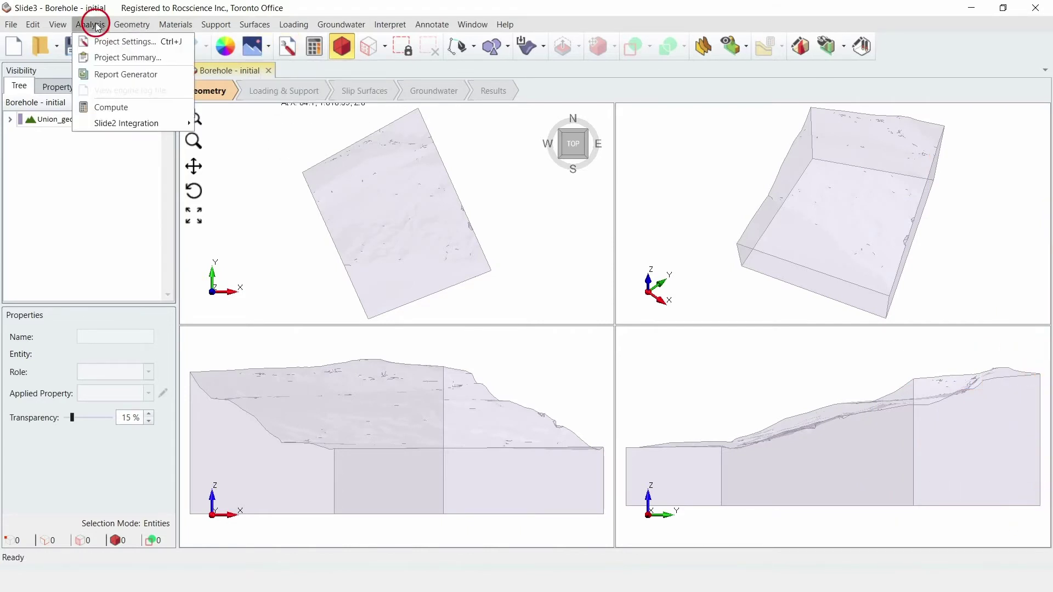
pyautogui.click(113, 48)
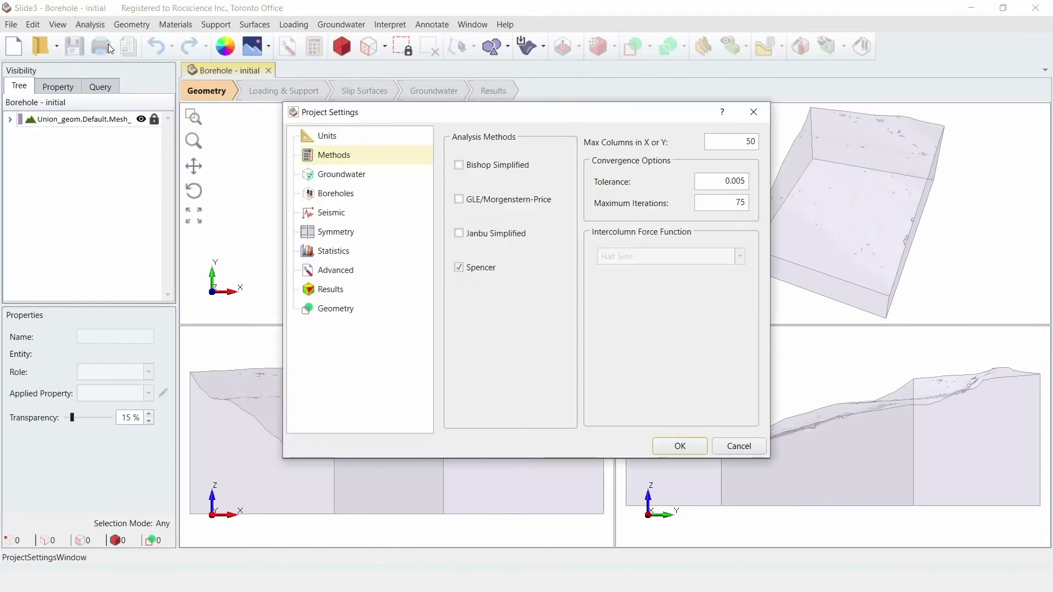
pyautogui.click(331, 138)
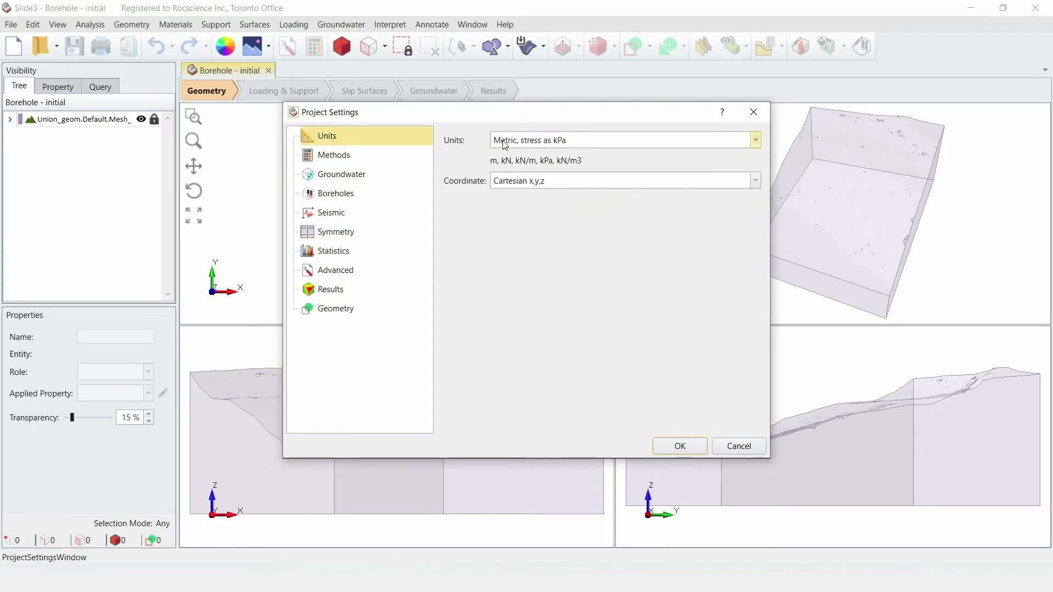
pyautogui.click(357, 162)
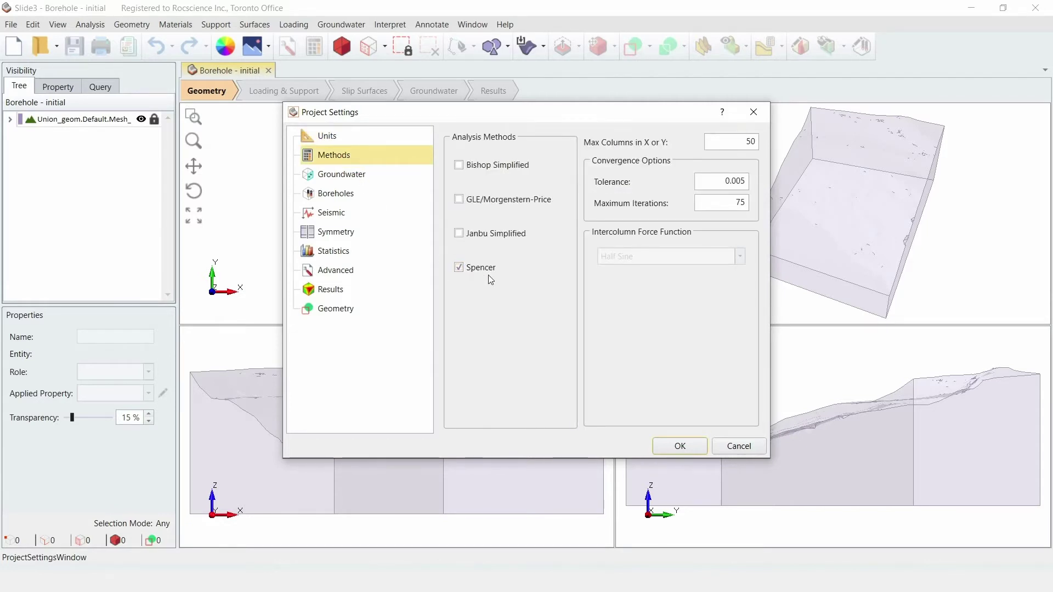
pyautogui.click(350, 182)
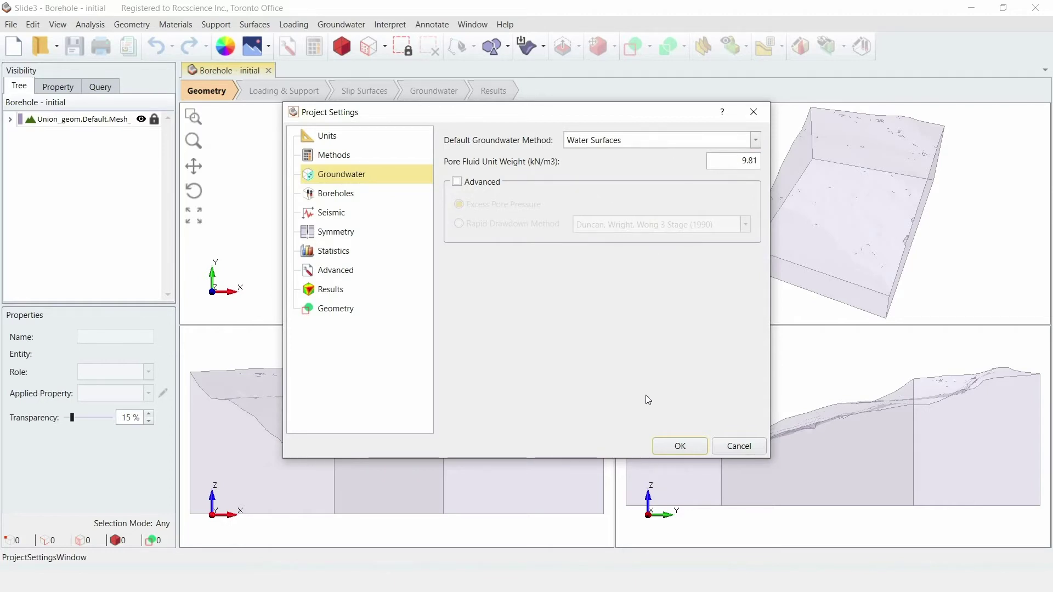
pyautogui.click(682, 447)
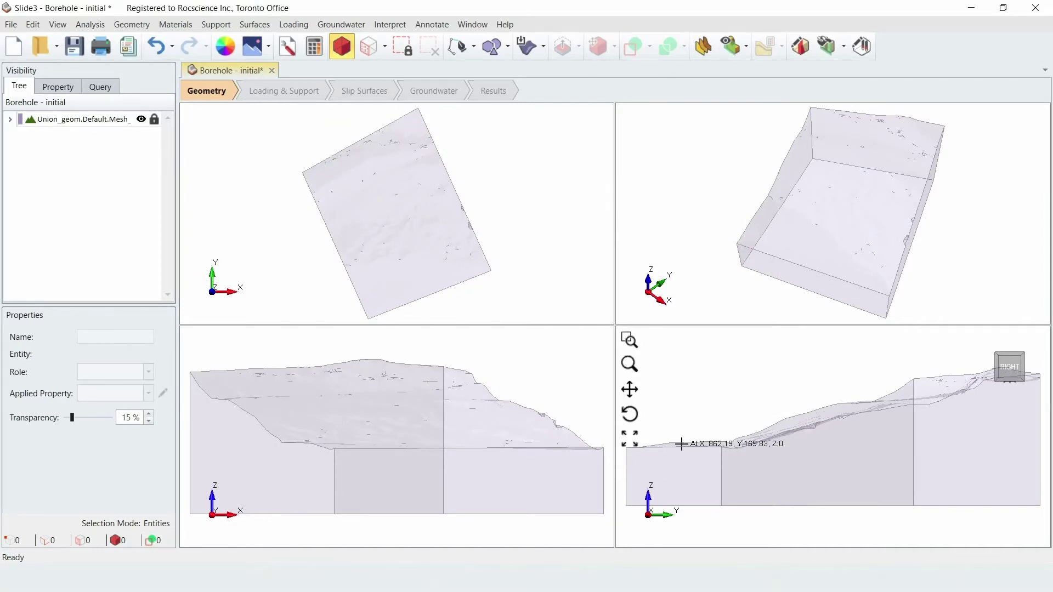
pyautogui.click(250, 26)
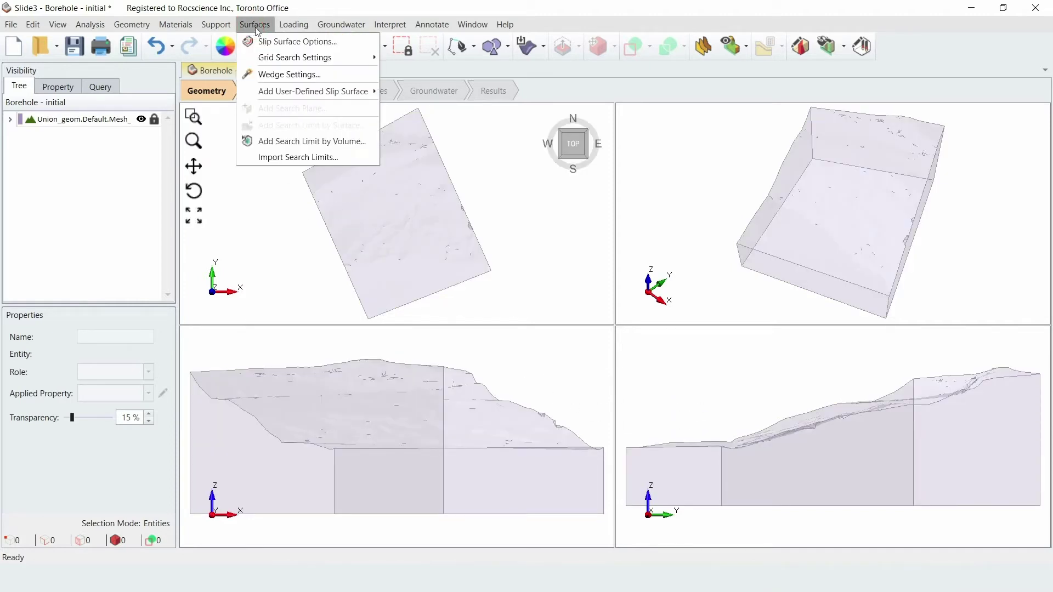
# Add a 20 m Minimum Depth filter to the ellipsoid cuckoo-search slip surface options
pyautogui.click(290, 45)
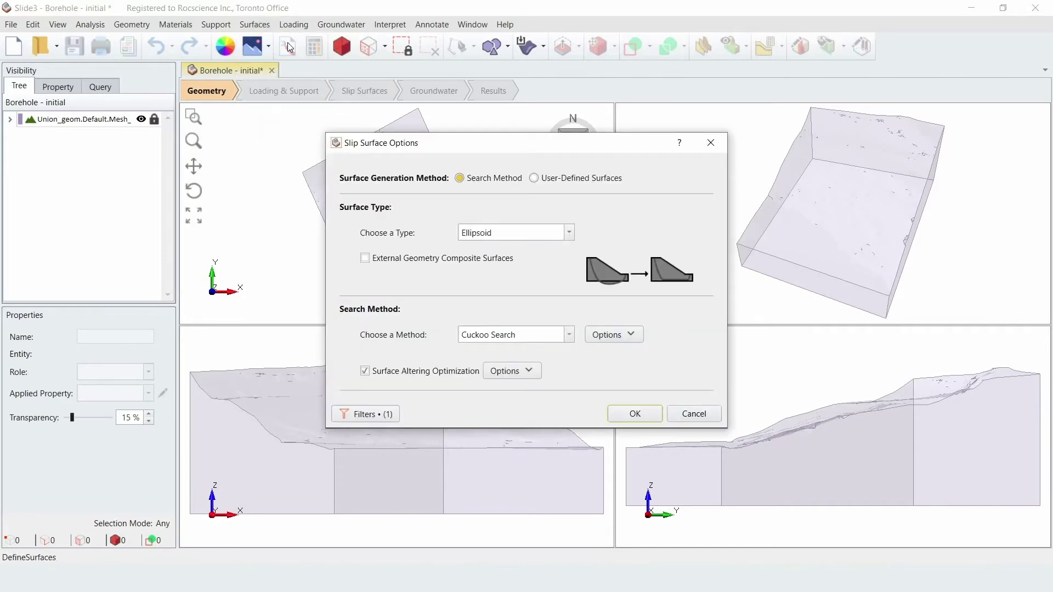
pyautogui.click(367, 418)
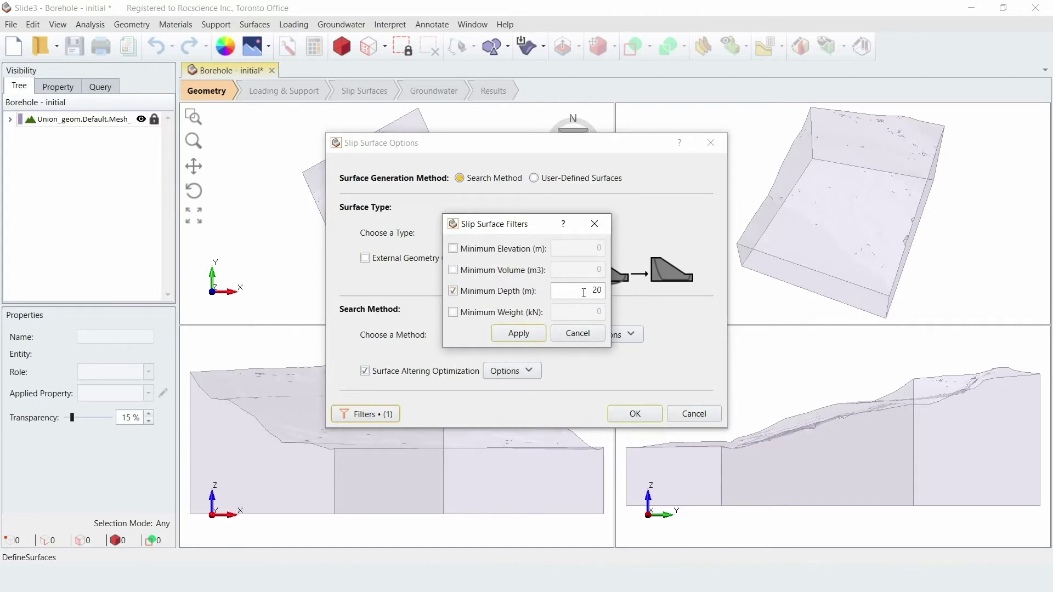
pyautogui.click(523, 337)
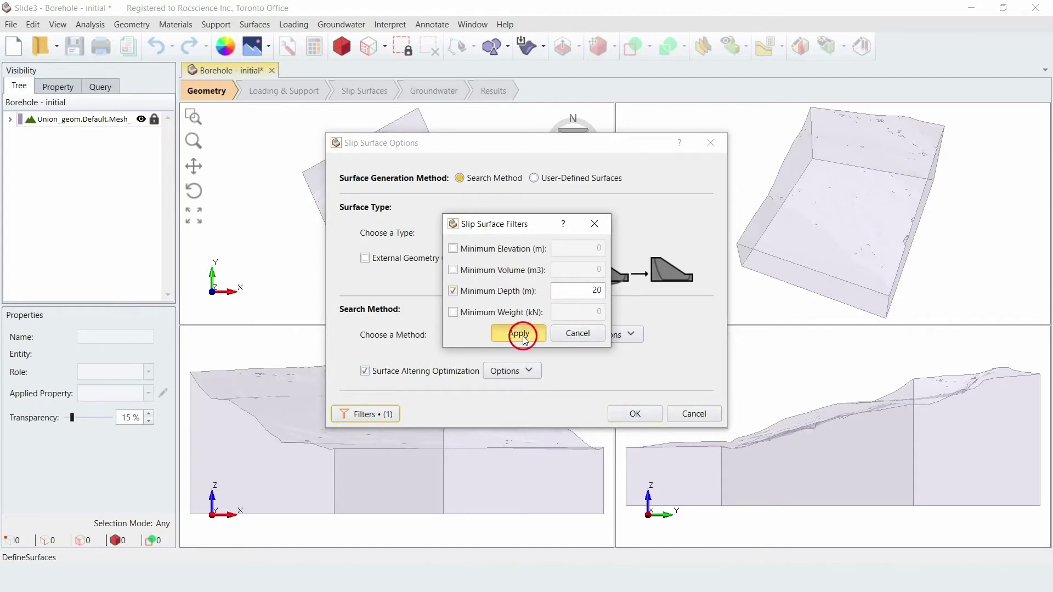
pyautogui.click(635, 415)
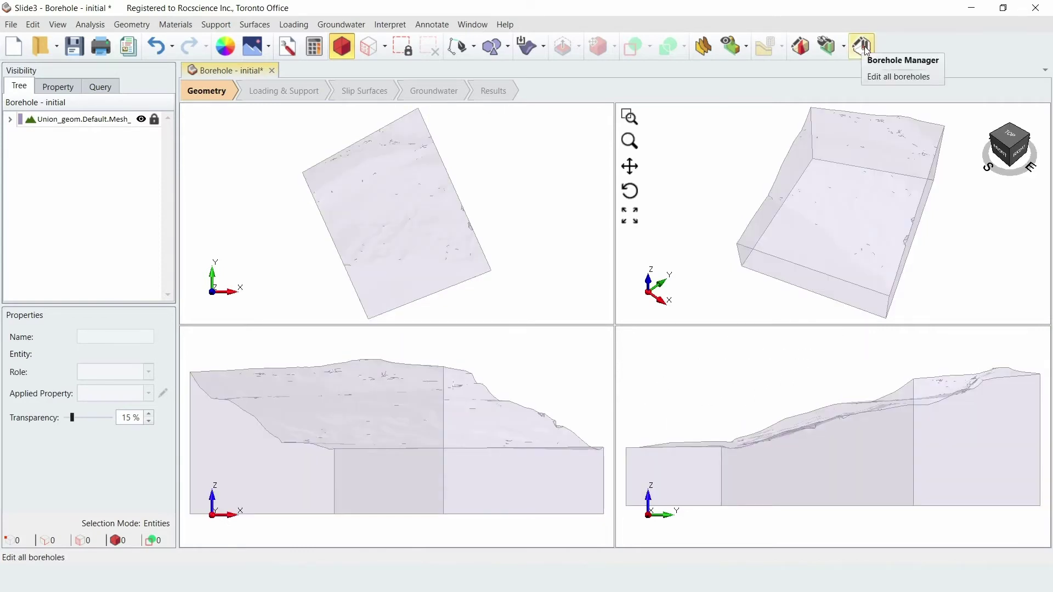
pyautogui.click(187, 26)
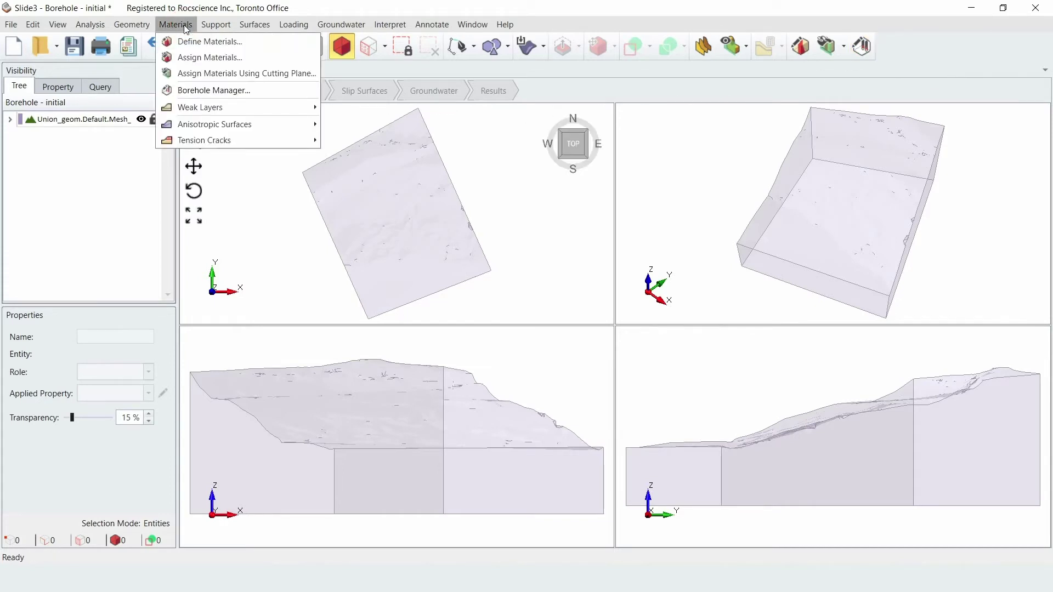
# In the Borehole Manager, add Boreholes 2, 3 and 4 and two more layers to Borehole 1
pyautogui.click(210, 95)
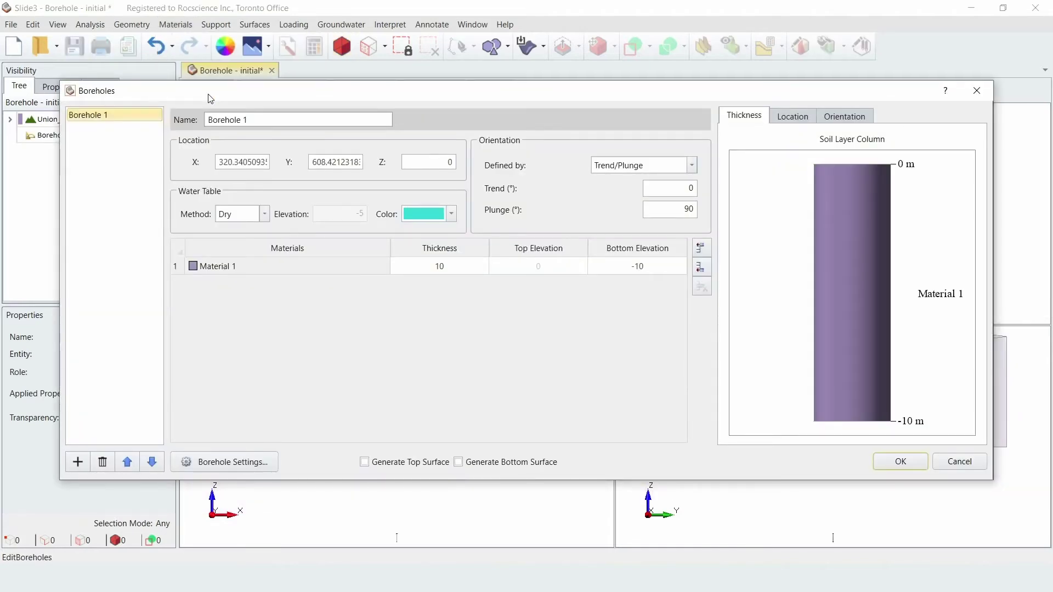
pyautogui.click(79, 463)
pyautogui.click(80, 465)
pyautogui.click(80, 465)
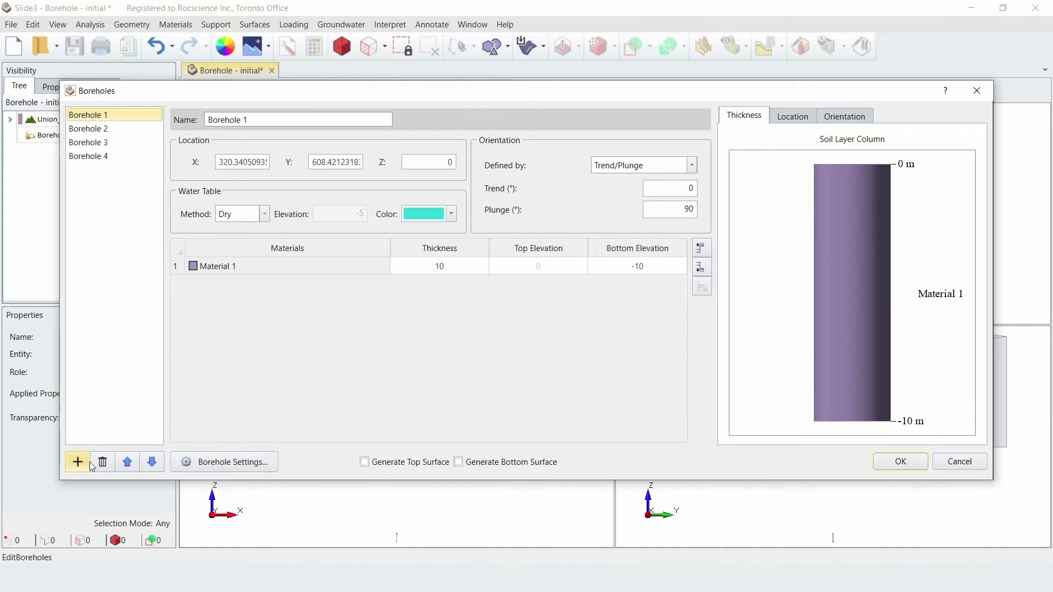
pyautogui.click(700, 269)
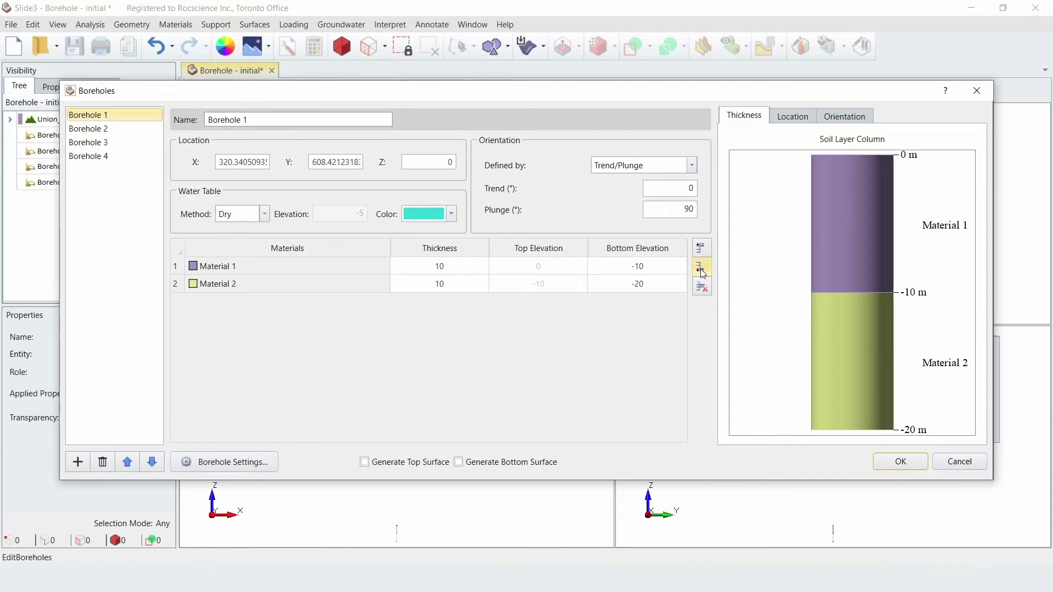
pyautogui.click(700, 269)
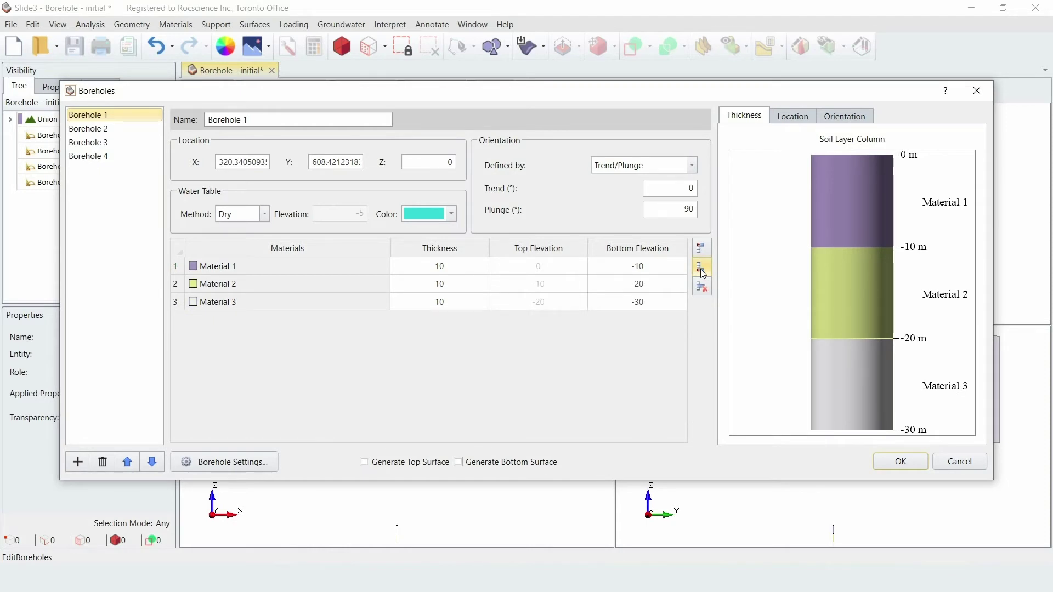
# Set Borehole 1's layers to Stratum I (Tn), Stratum II (Tm) and Stratum IIIa (Ta)
pyautogui.click(254, 265)
pyautogui.click(261, 269)
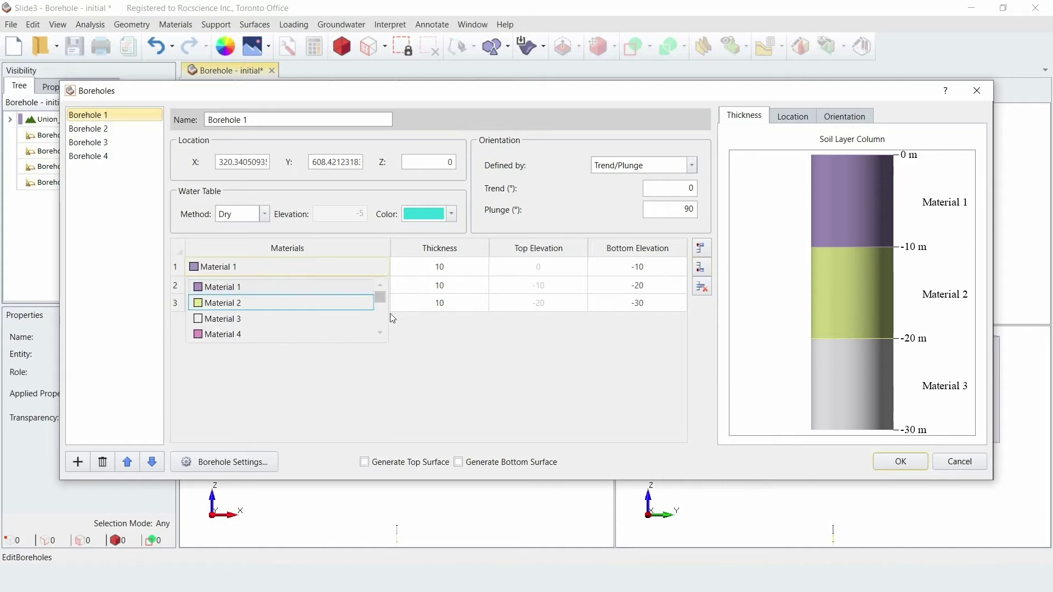
pyautogui.click(381, 333)
pyautogui.click(381, 333)
pyautogui.click(380, 333)
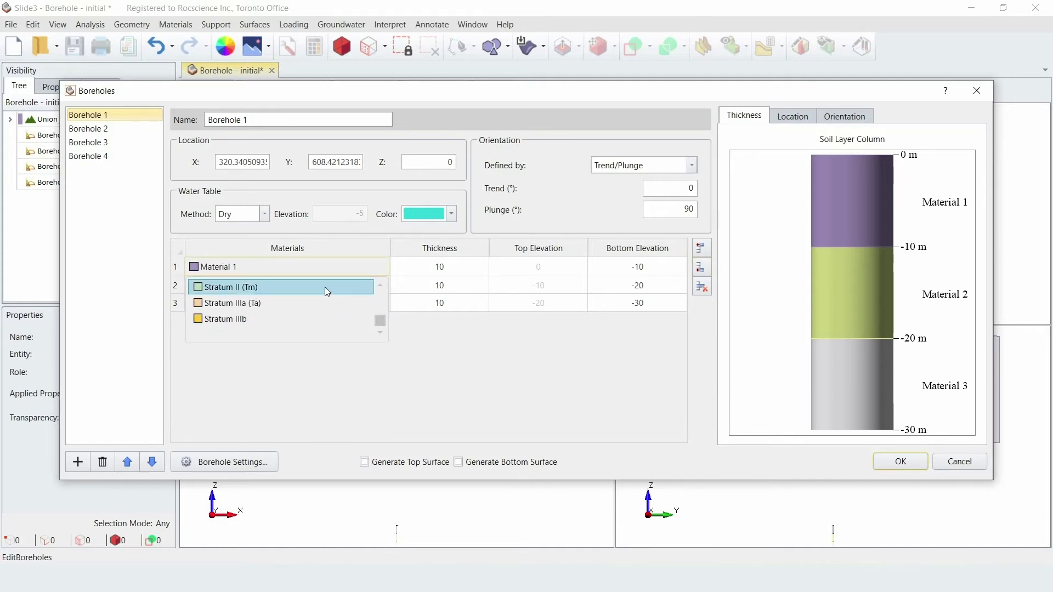
pyautogui.scroll(1, 325, 288)
pyautogui.click(308, 314)
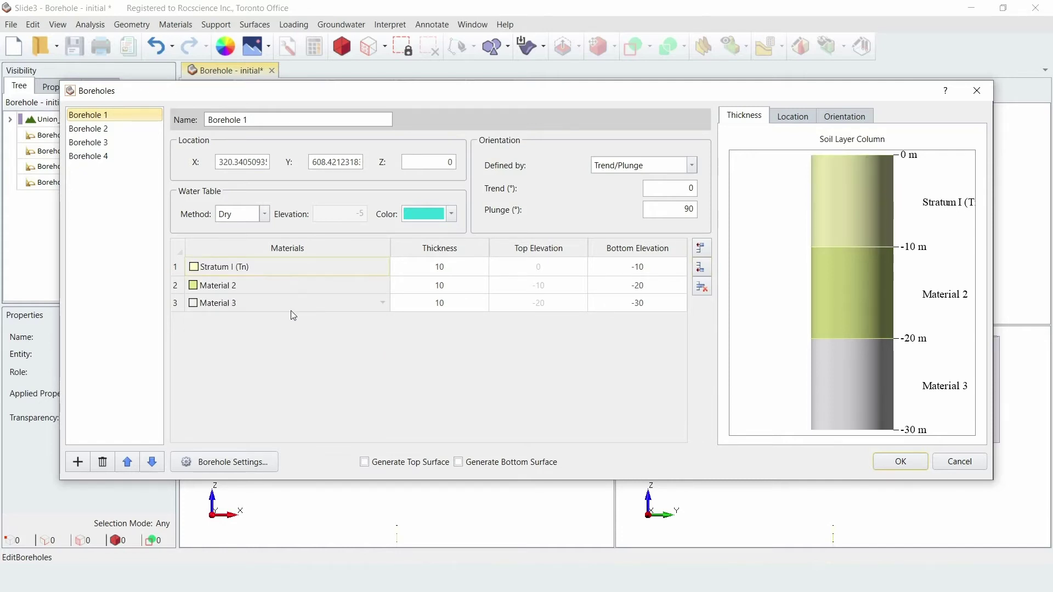
pyautogui.click(277, 296)
pyautogui.moveTo(380, 319); pyautogui.dragTo(383, 331)
pyautogui.click(348, 334)
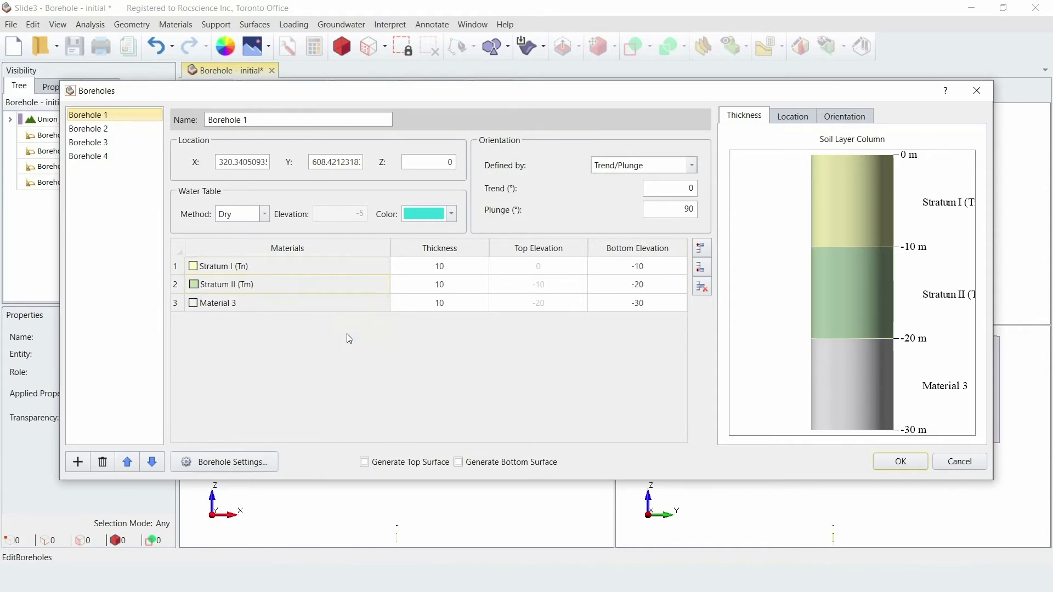
pyautogui.click(272, 304)
pyautogui.moveTo(381, 343); pyautogui.dragTo(381, 354)
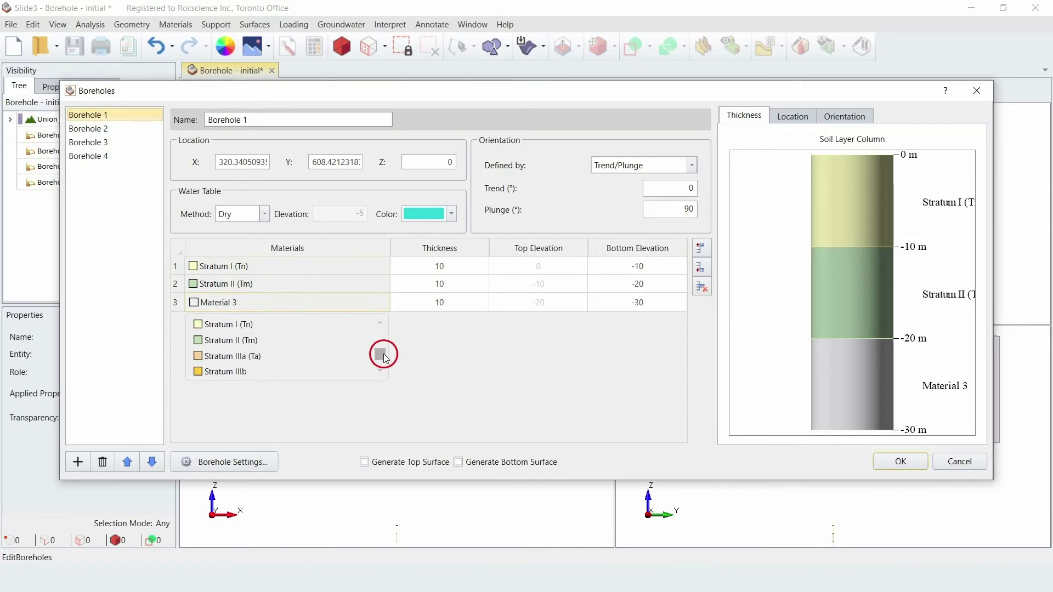
pyautogui.click(257, 358)
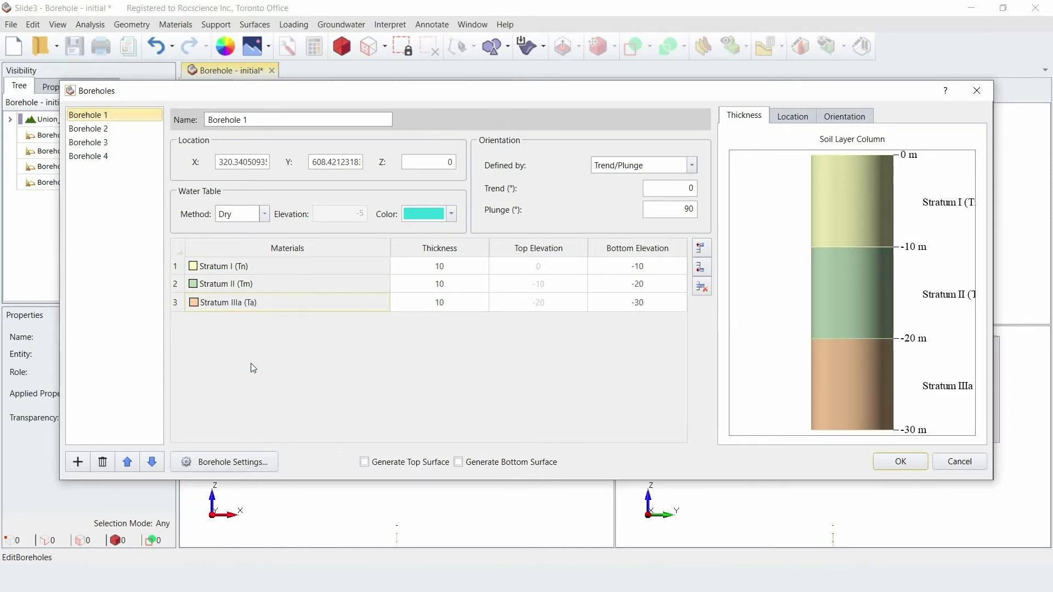
pyautogui.click(254, 467)
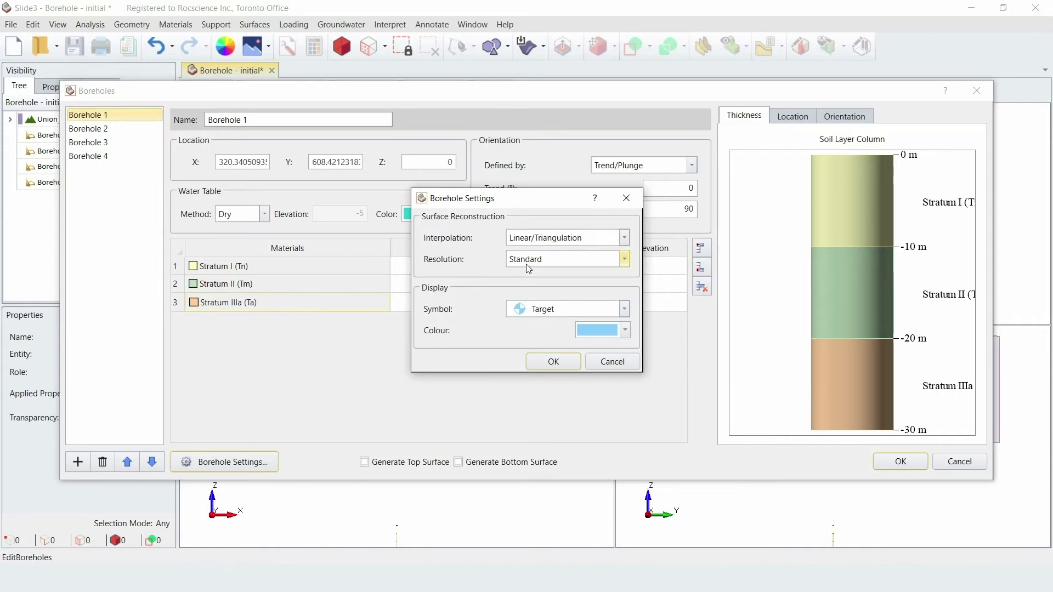
pyautogui.click(554, 362)
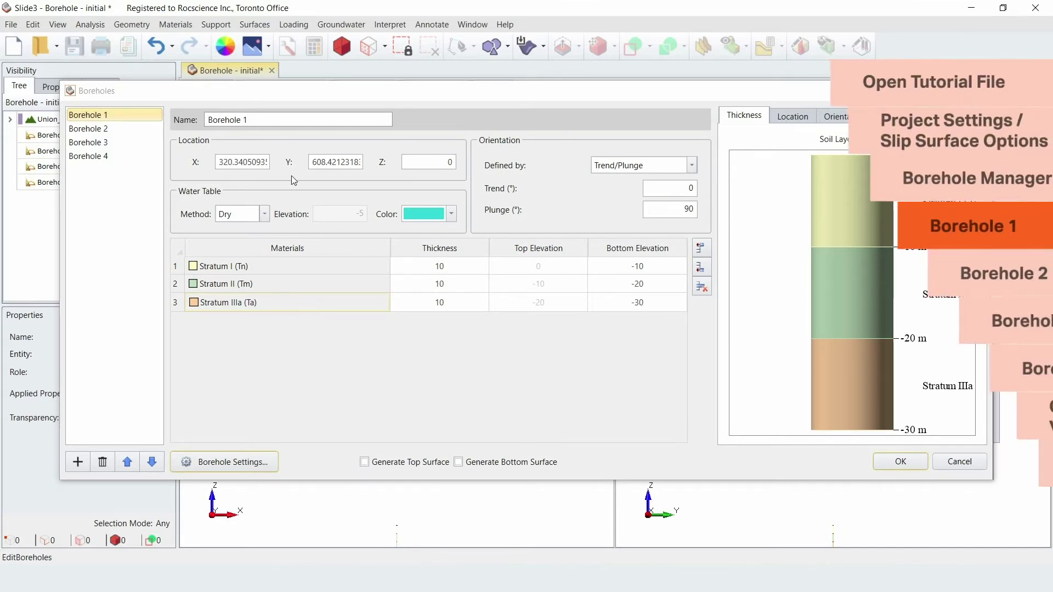
# Enter Borehole 1's coordinates: X 221, Y 663, Z 202
pyautogui.click(251, 163)
pyautogui.hotkey('shift', 'Home')
pyautogui.press('BackSpace')
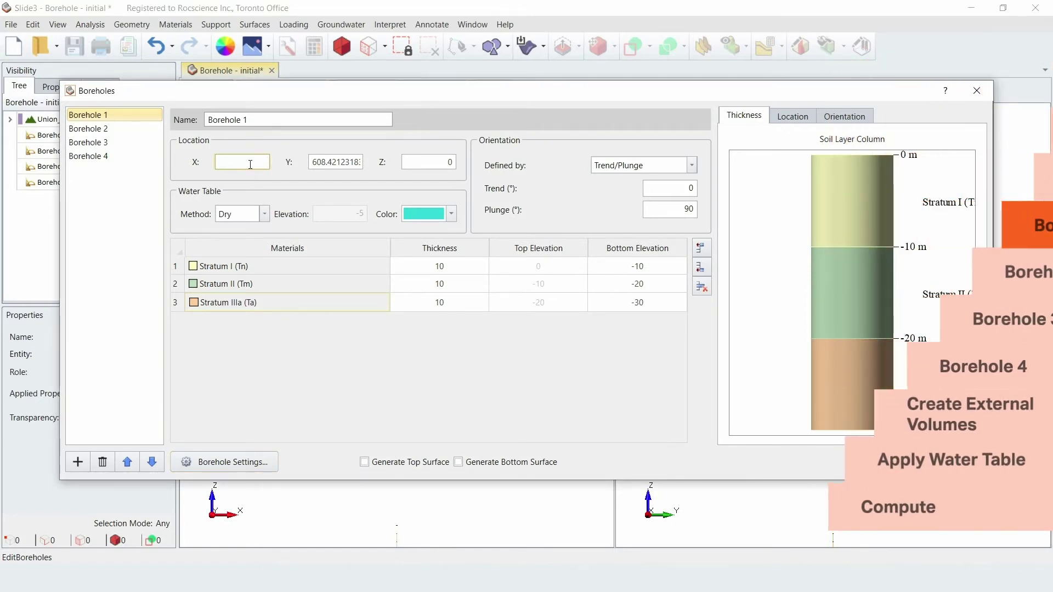
pyautogui.press('BackSpace')
pyautogui.press('BackSpace')
pyautogui.press('BackSpace')
pyautogui.press('BackSpace')
pyautogui.write('1221')
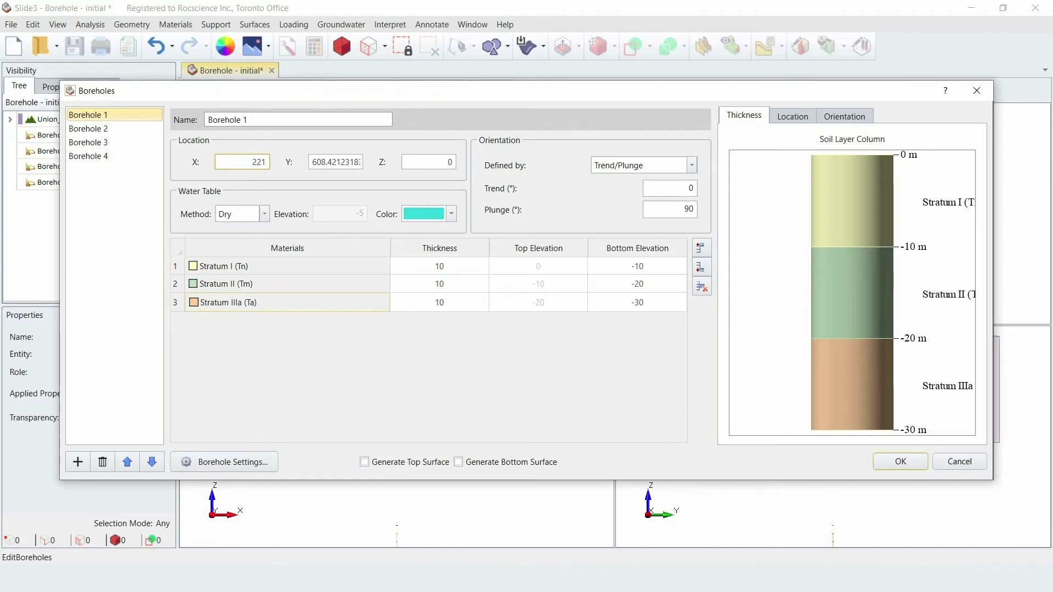
pyautogui.press('Tab')
pyautogui.write('663')
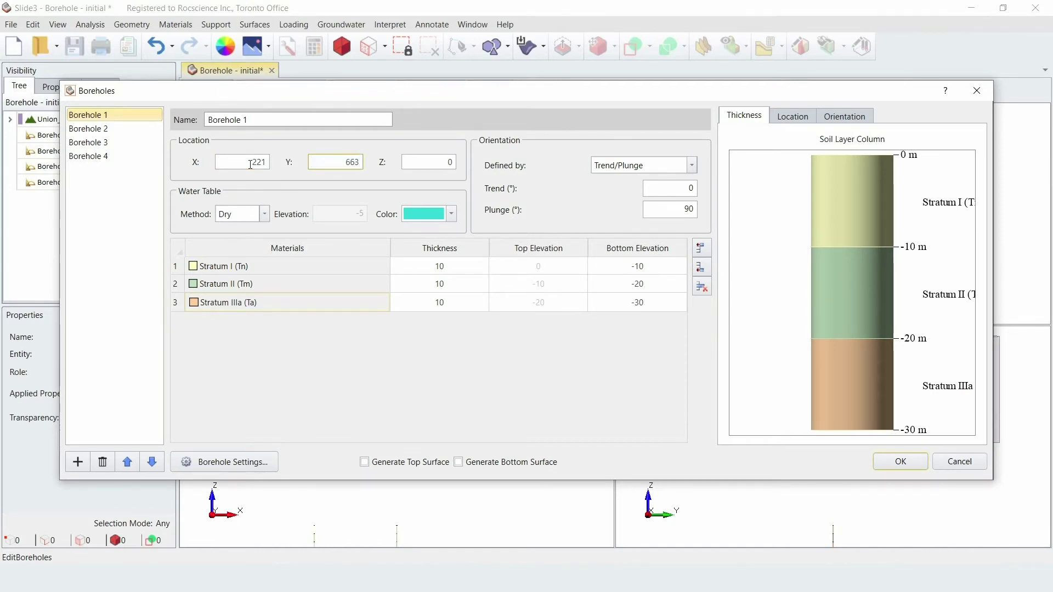
pyautogui.press('Tab')
pyautogui.write('202')
# Set Borehole 1's water table method to Elevation at 192
pyautogui.click(264, 213)
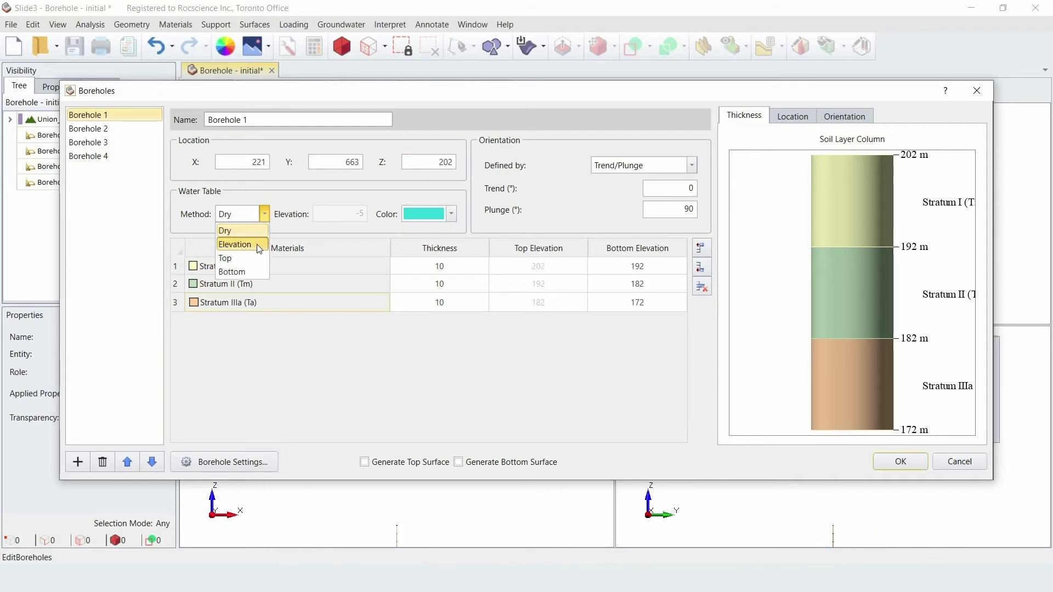
pyautogui.click(258, 245)
pyautogui.click(336, 215)
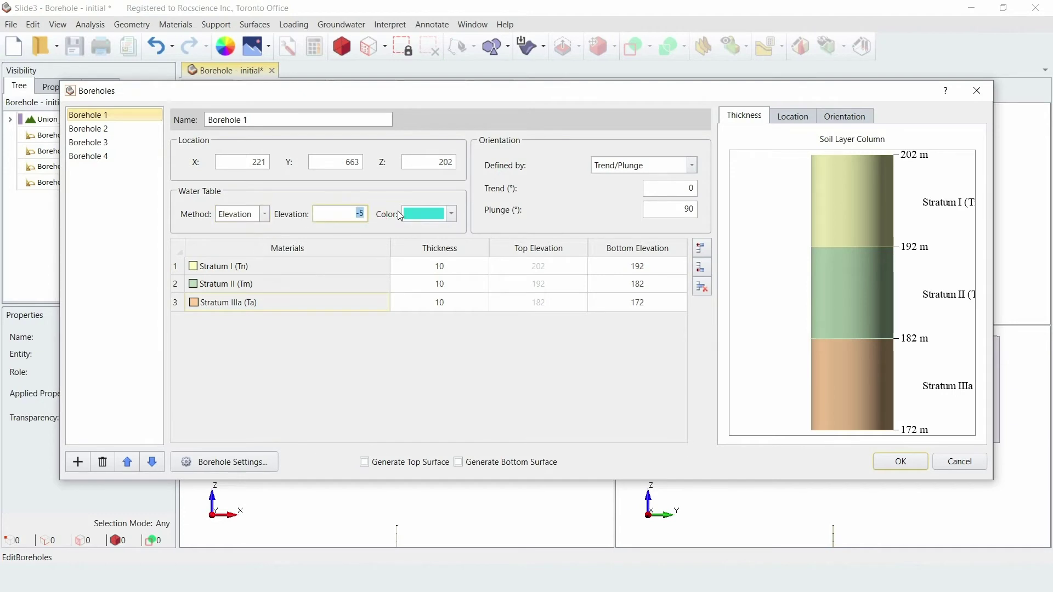
pyautogui.write('192')
# Set Borehole 1's strata thicknesses to 20, 30 and 30
pyautogui.click(439, 265)
pyautogui.doubleClick(439, 265)
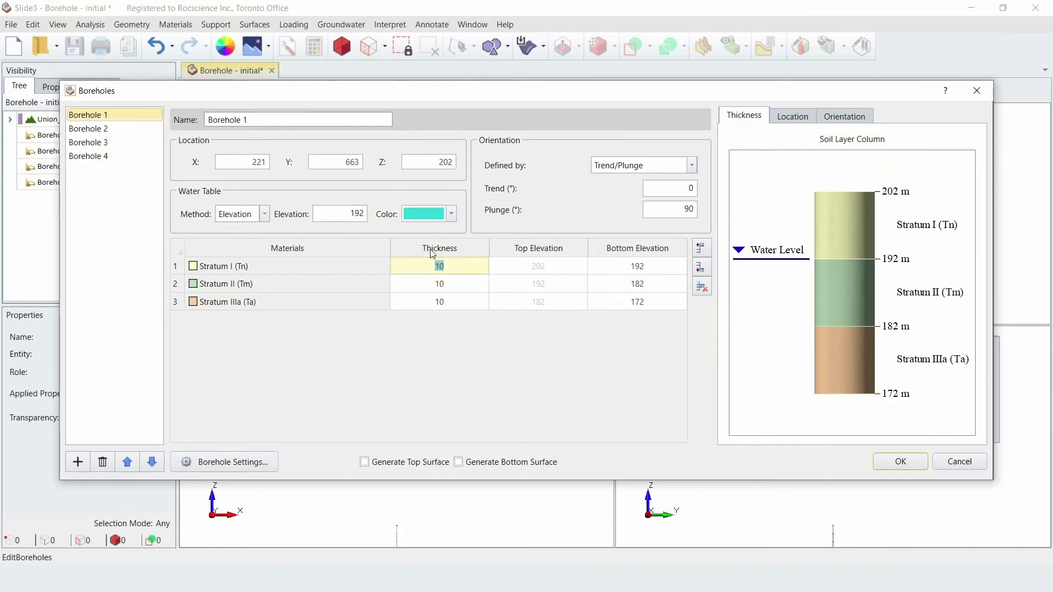
pyautogui.write('20')
pyautogui.doubleClick(417, 283)
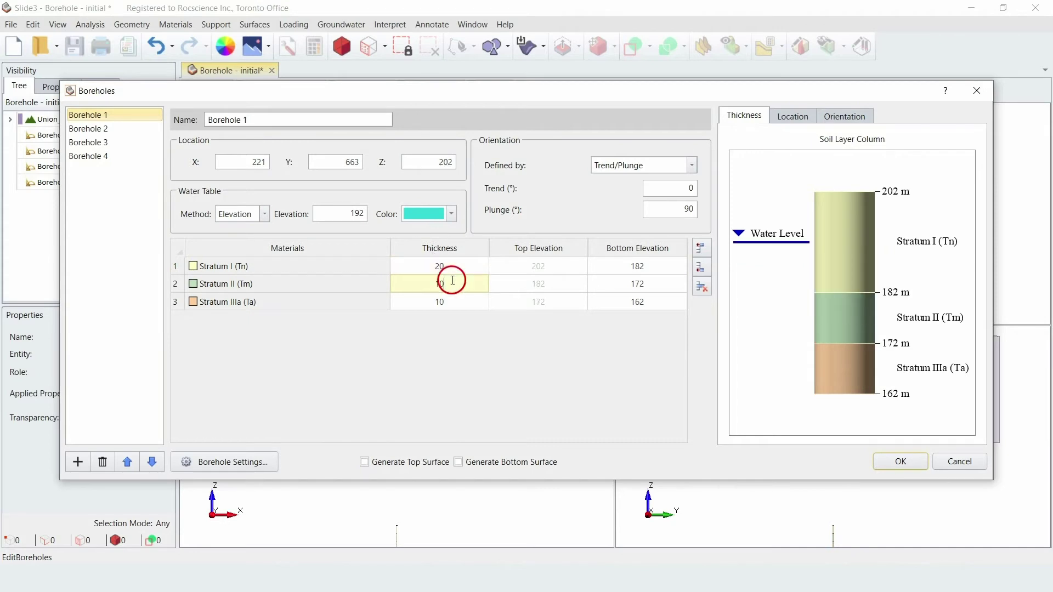
pyautogui.write('30')
pyautogui.click(455, 299)
pyautogui.doubleClick(420, 301)
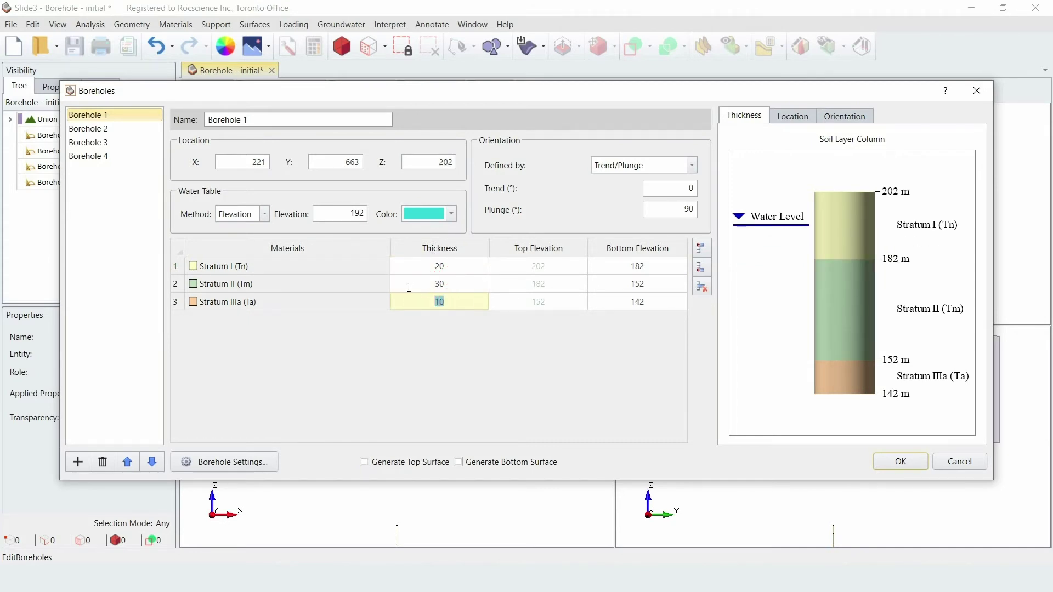
pyautogui.write('30')
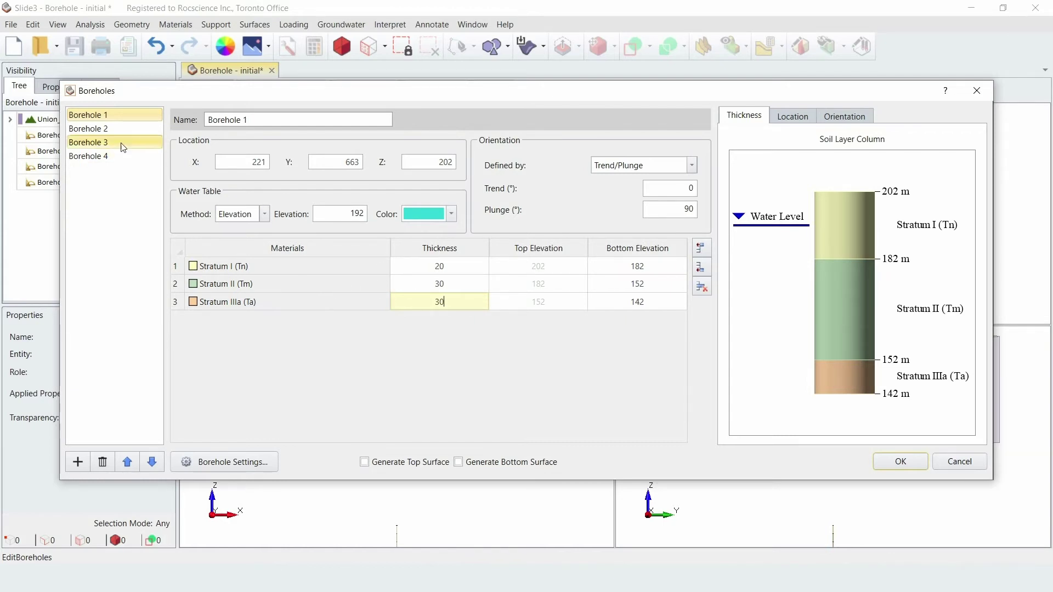
pyautogui.click(103, 131)
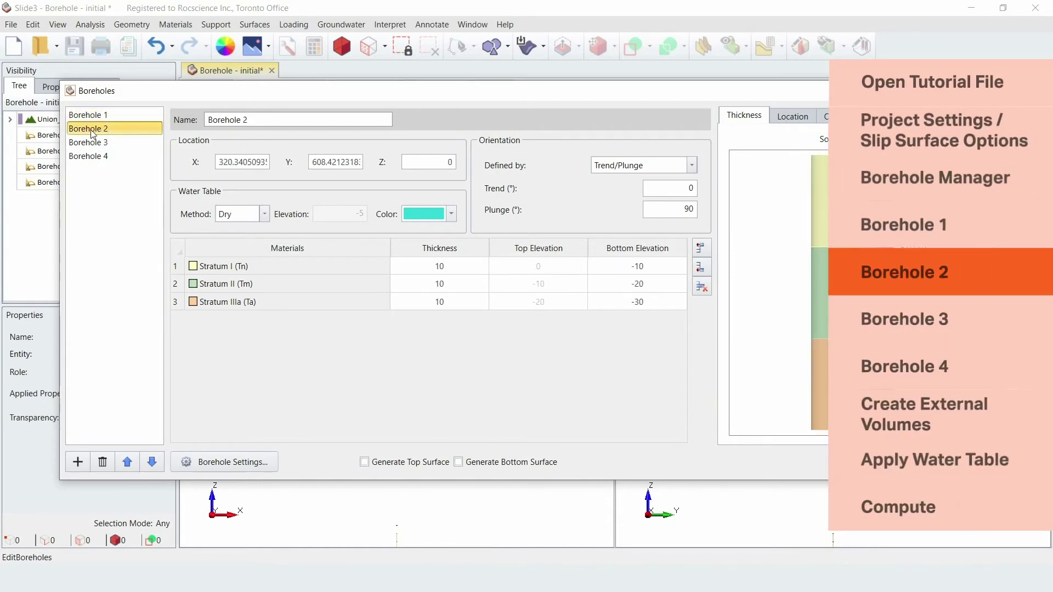
# Enter Borehole 2's coordinates: X 331, Y 757, Z 227
pyautogui.doubleClick(235, 164)
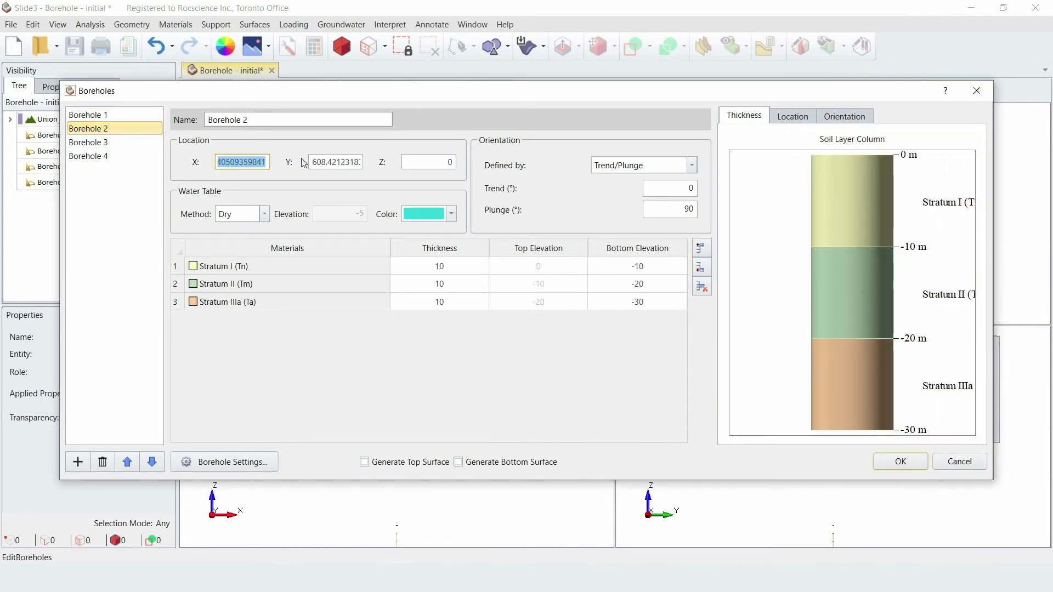
pyautogui.press('BackSpace')
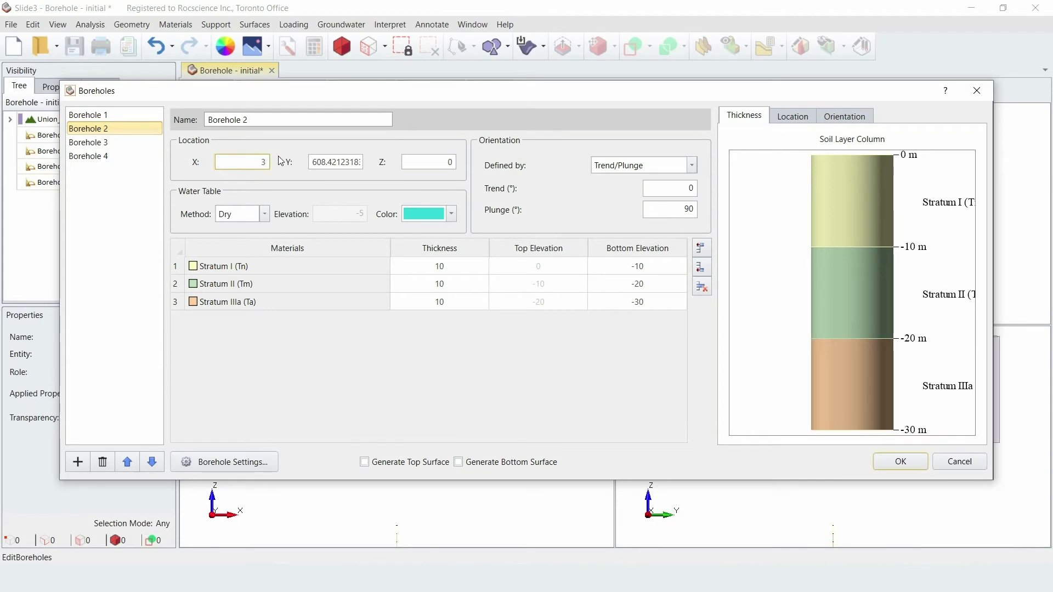
pyautogui.press('Tab')
pyautogui.write('757')
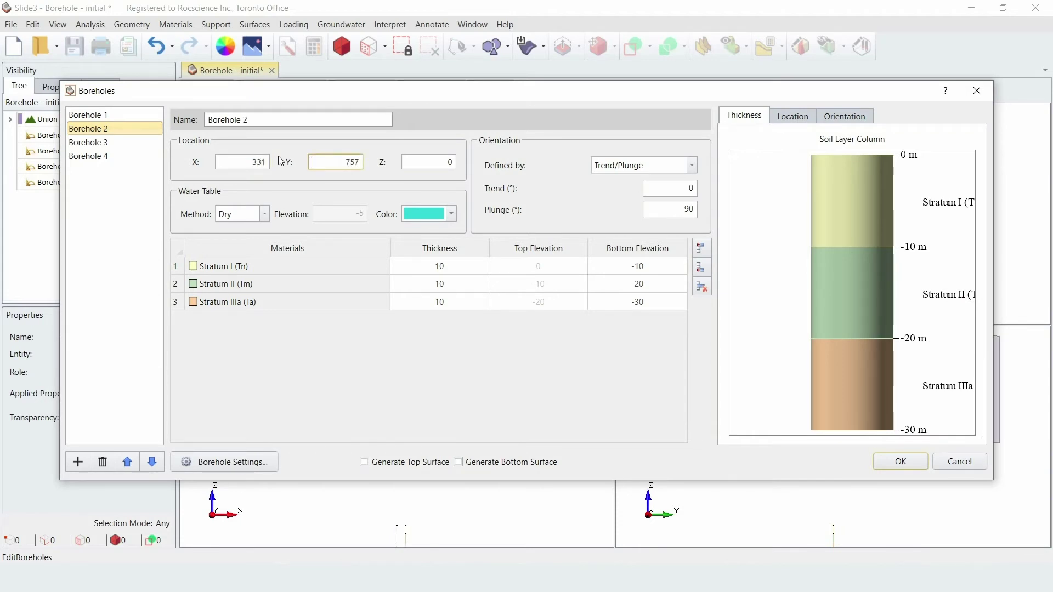
pyautogui.press('Tab')
pyautogui.write('227')
# Set Borehole 2's water table method to Elevation at 217
pyautogui.click(265, 214)
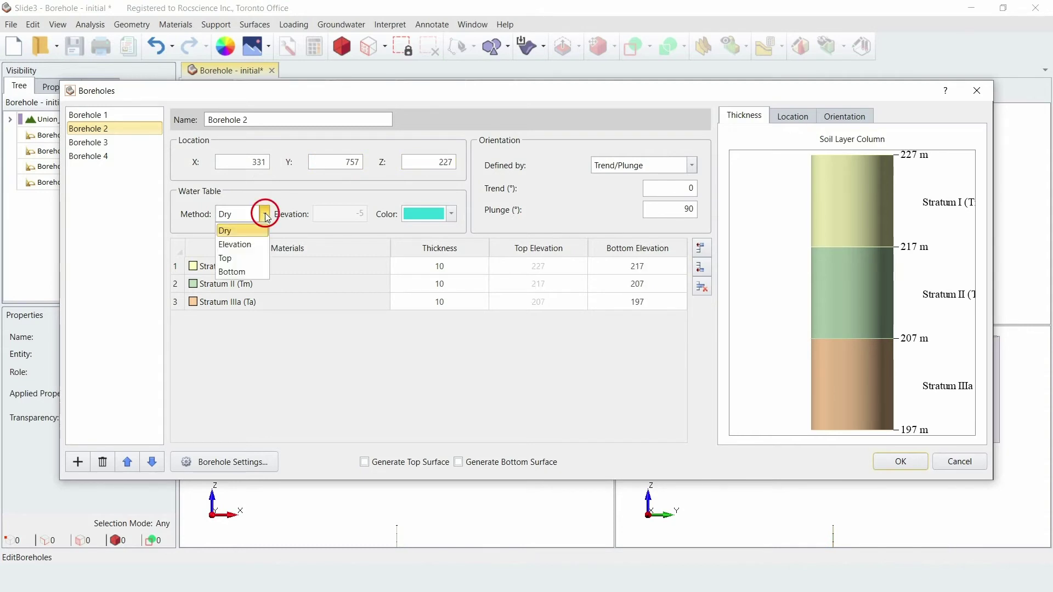
pyautogui.click(241, 244)
pyautogui.moveTo(351, 214); pyautogui.dragTo(373, 215)
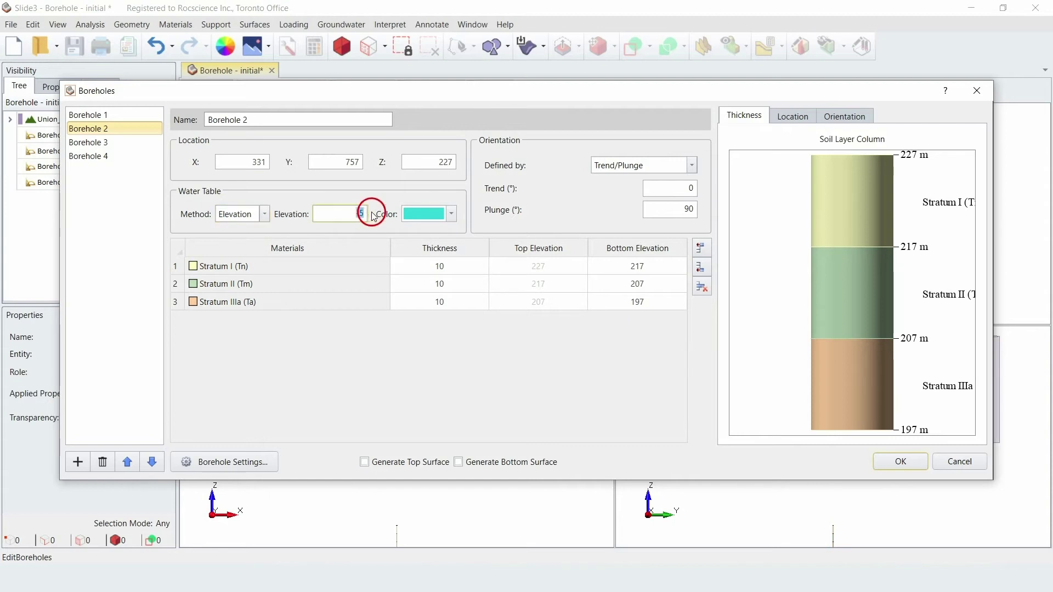
pyautogui.write('217')
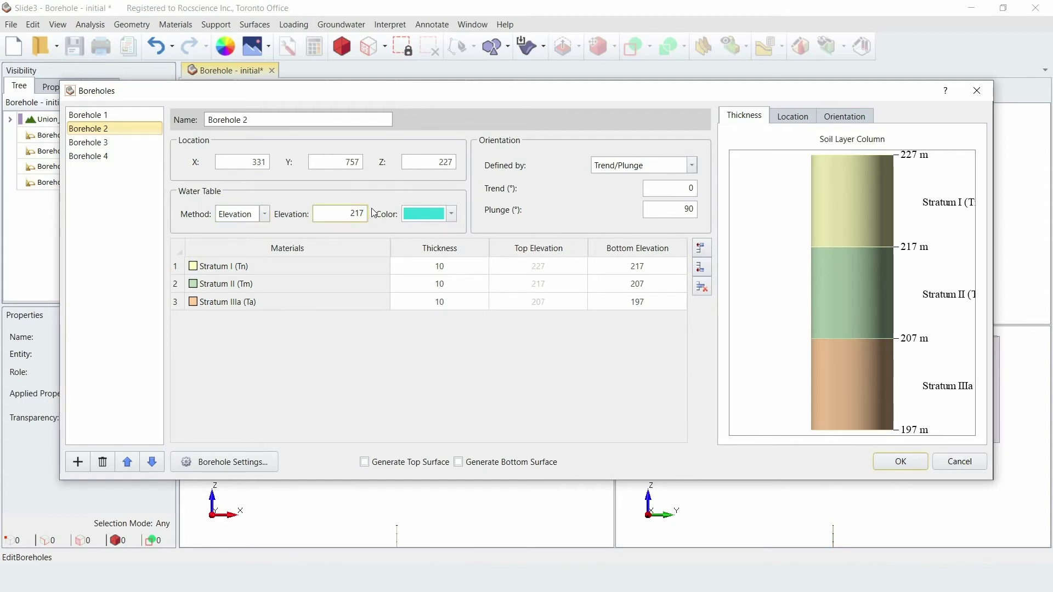
# Set Borehole 2's strata thicknesses to 30, 25 and 45
pyautogui.click(462, 270)
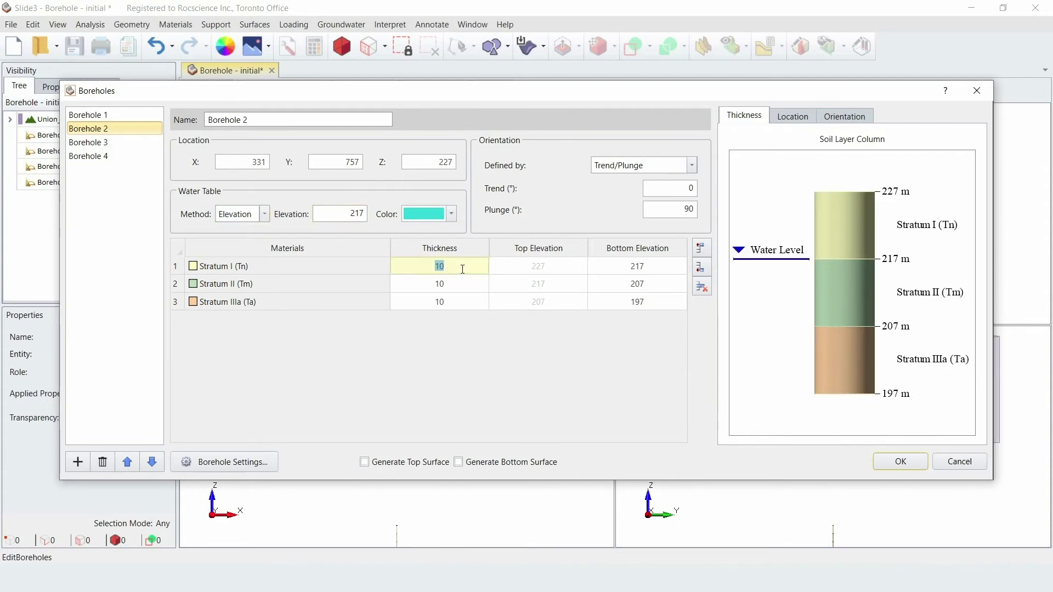
pyautogui.write('3')
pyautogui.click(438, 284)
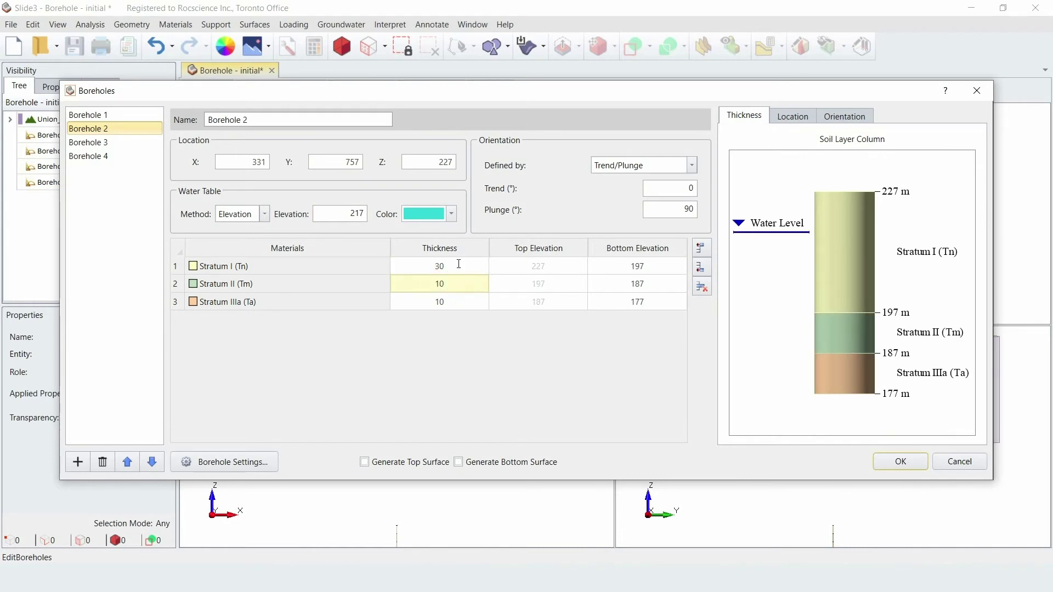
pyautogui.press('BackSpace')
pyautogui.press('BackSpace')
pyautogui.write('25')
pyautogui.click(439, 302)
pyautogui.press('BackSpace')
pyautogui.press('BackSpace')
pyautogui.write('45')
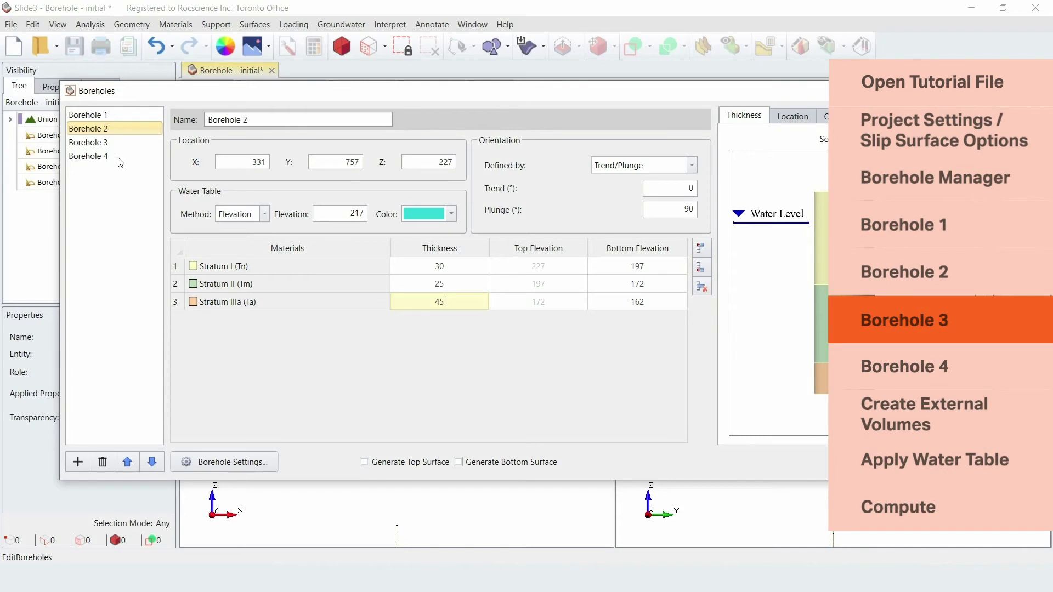
# Enter Borehole 3's coordinates: X 379, Y 650, Z 194
pyautogui.click(110, 143)
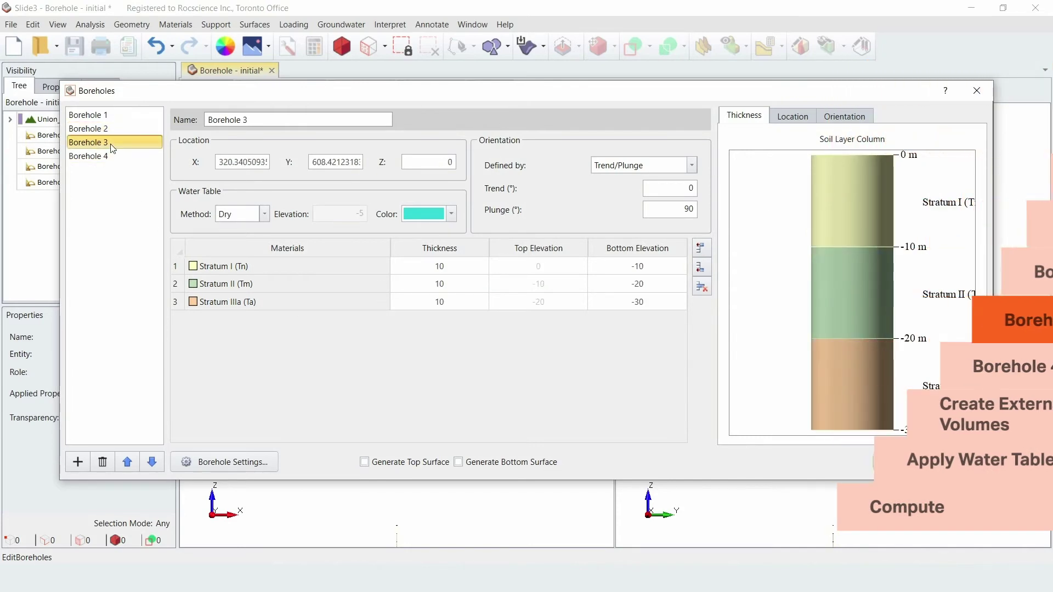
pyautogui.moveTo(221, 163); pyautogui.dragTo(275, 162)
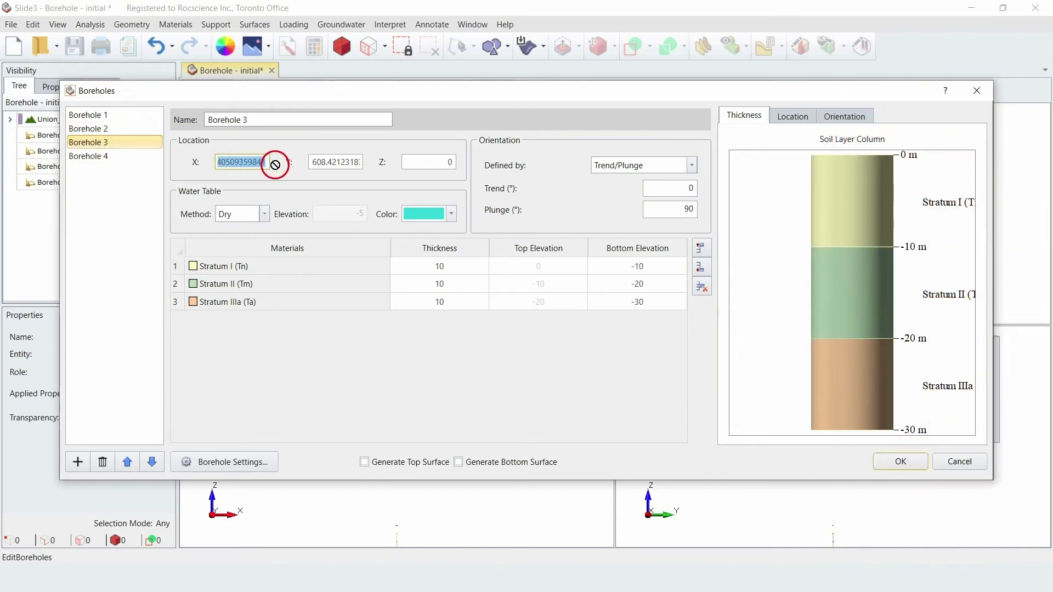
pyautogui.press('BackSpace')
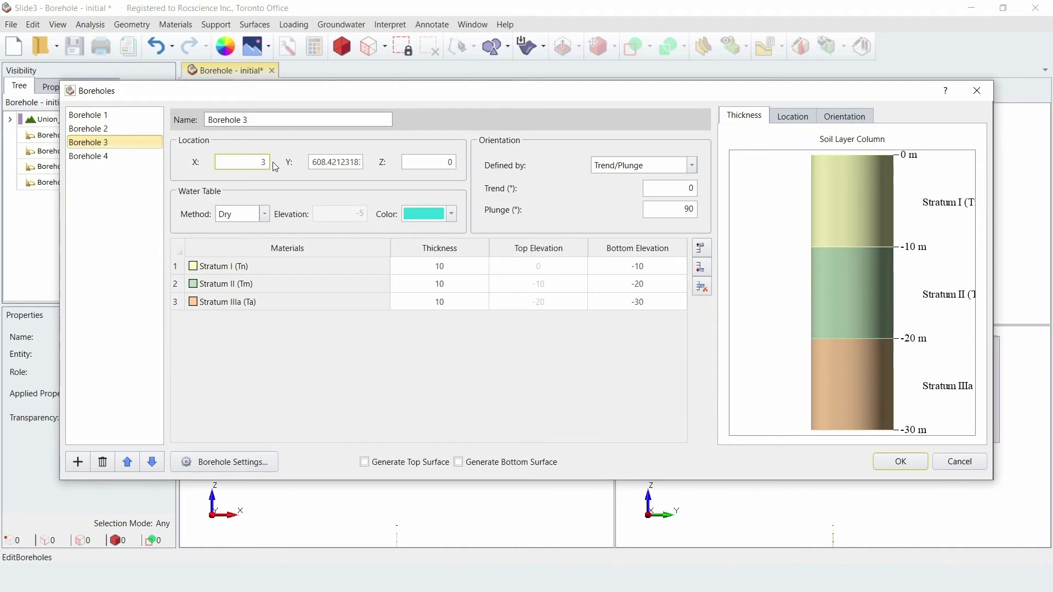
pyautogui.write('379')
pyautogui.press('Tab')
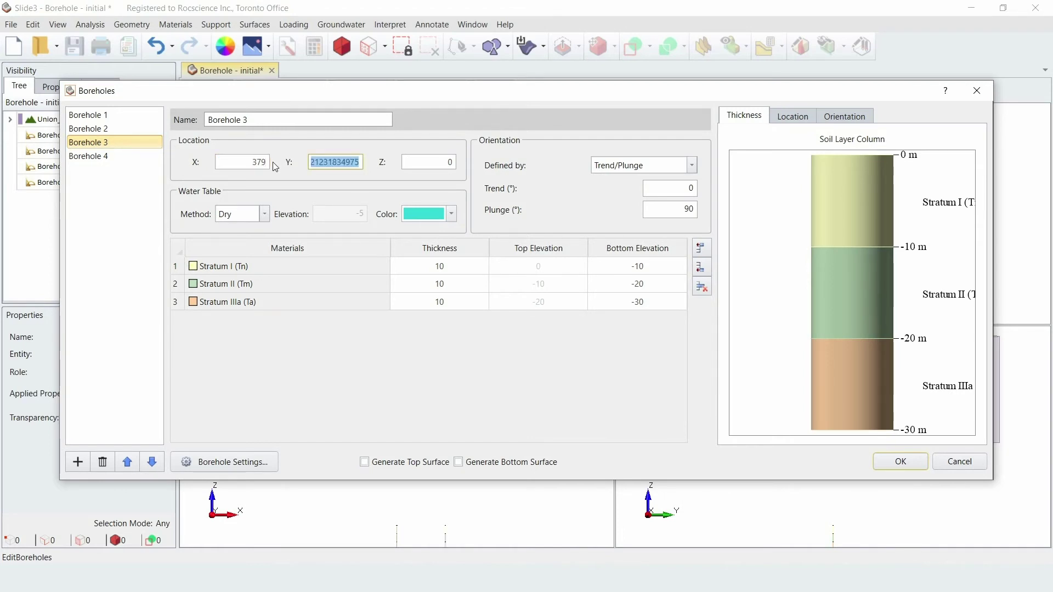
pyautogui.write('650')
pyautogui.press('Tab')
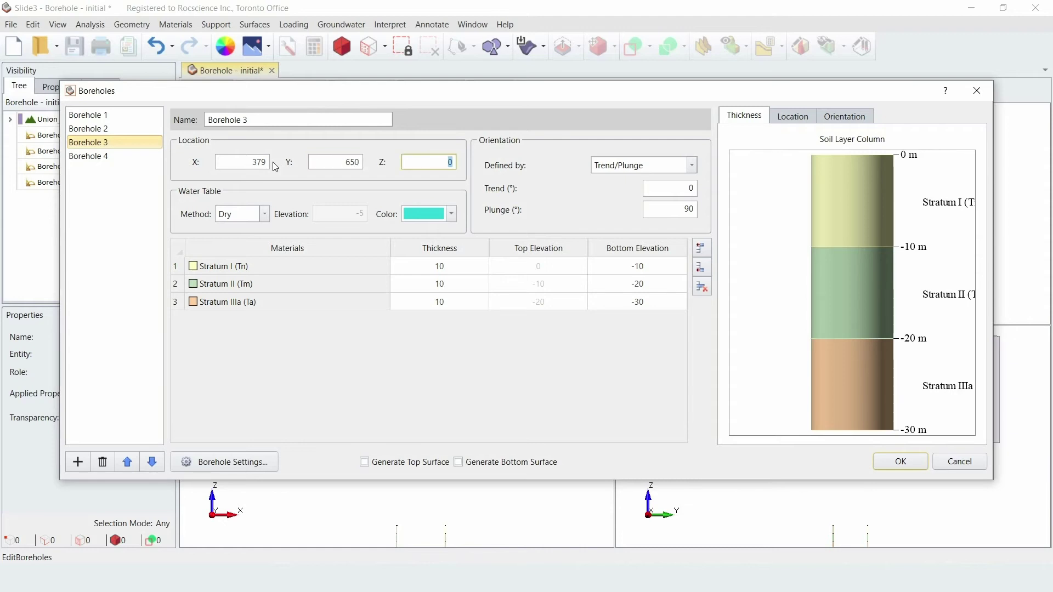
pyautogui.write('194')
# Set Borehole 3's water table method to Elevation at 150
pyautogui.click(265, 215)
pyautogui.click(244, 244)
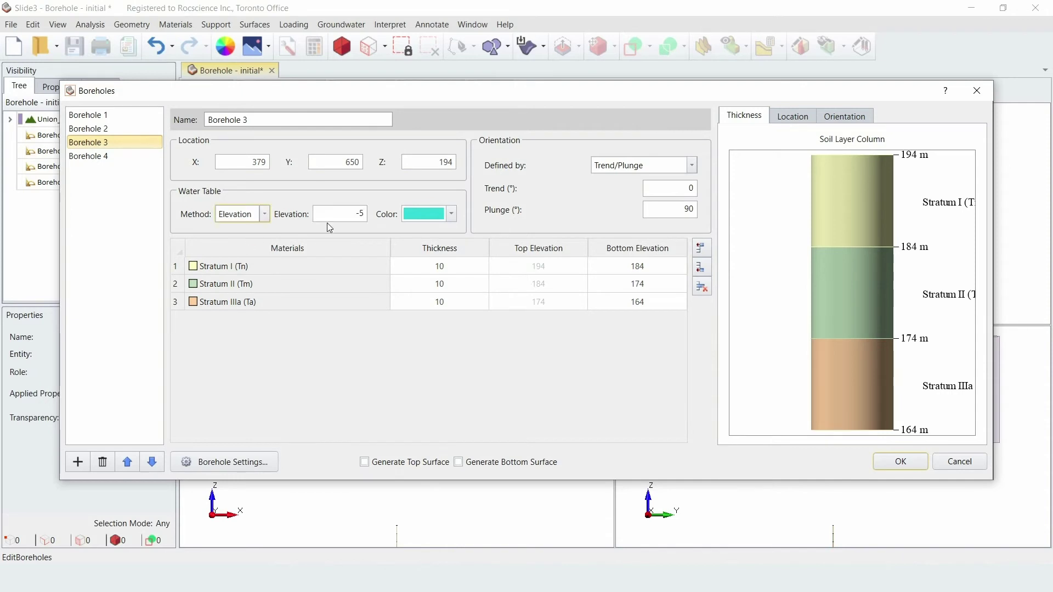
pyautogui.click(352, 213)
pyautogui.press('BackSpace')
pyautogui.write('150')
# Set Borehole 3's strata thicknesses to 10, 15 and 50
pyautogui.click(433, 261)
pyautogui.write('1')
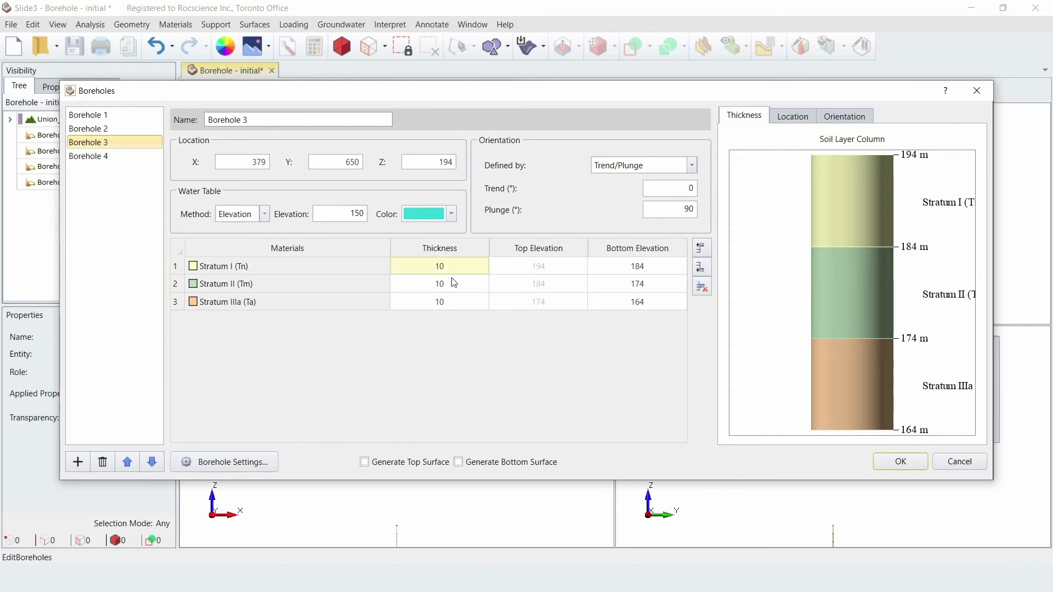
pyautogui.click(429, 284)
pyautogui.write('15')
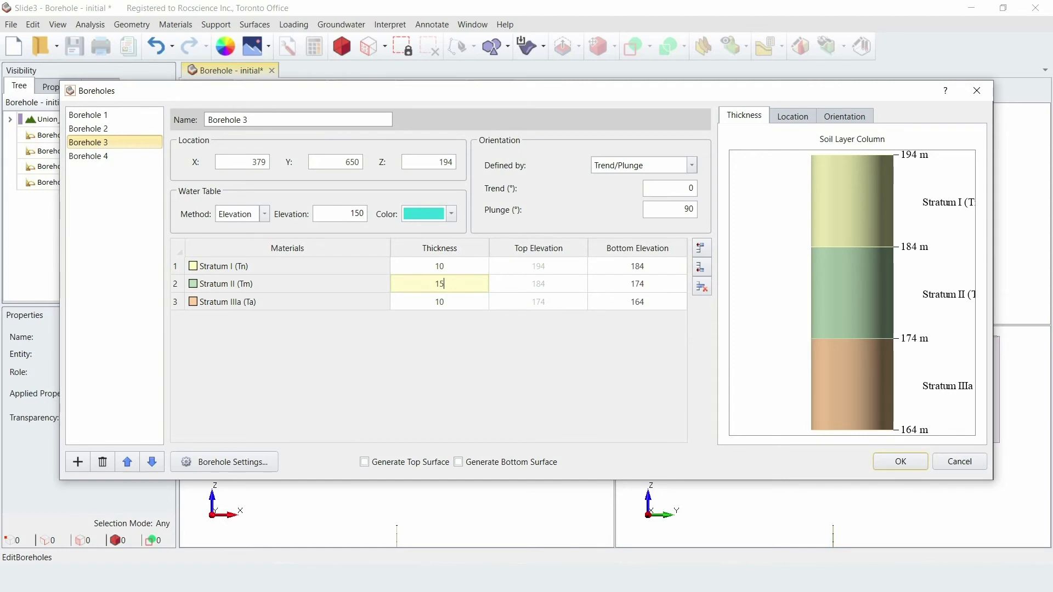
pyautogui.click(453, 301)
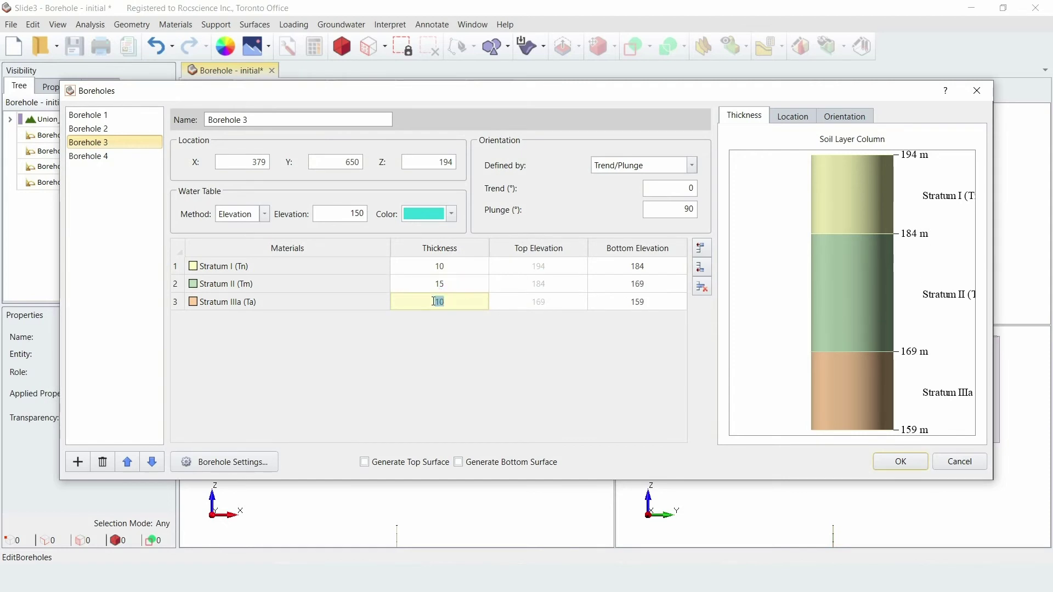
pyautogui.write('50')
pyautogui.click(91, 158)
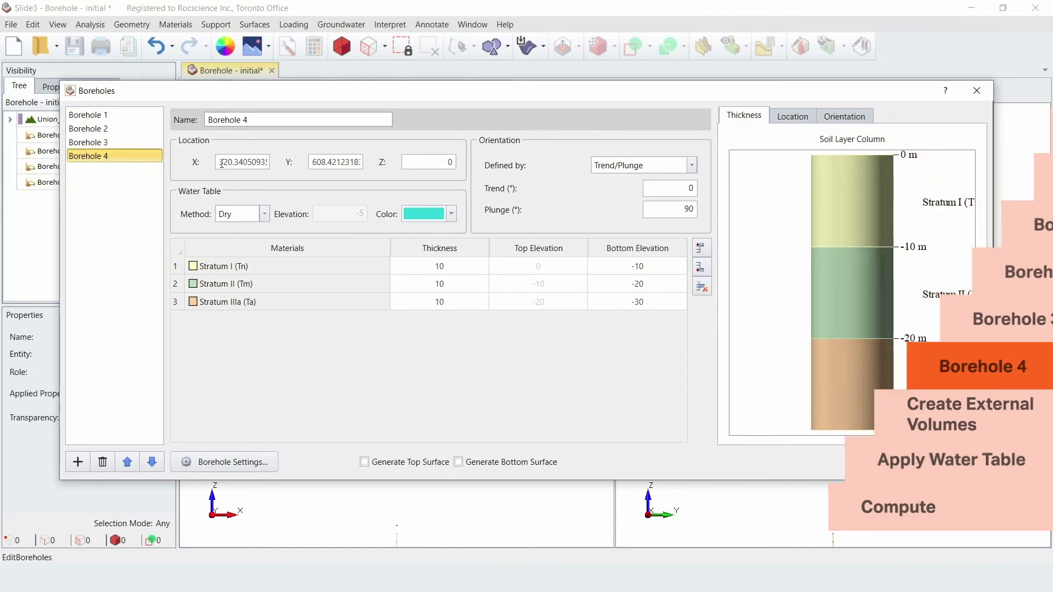
# Enter Borehole 4's coordinates: X 297, Y 573, Z 177
pyautogui.moveTo(219, 161); pyautogui.dragTo(325, 175)
pyautogui.write('2')
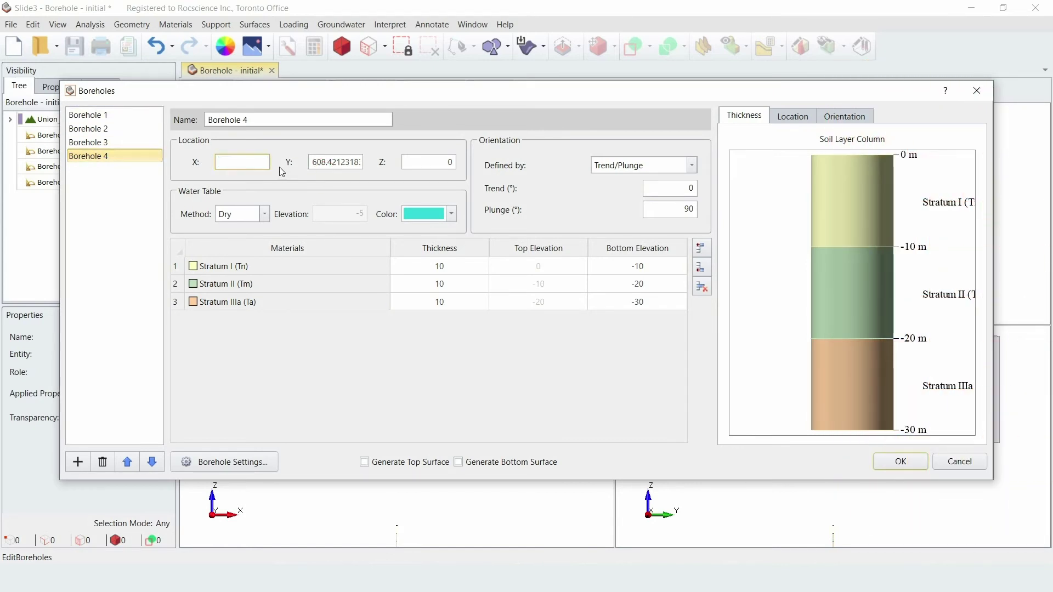
pyautogui.write('97')
pyautogui.press('Tab')
pyautogui.write('573')
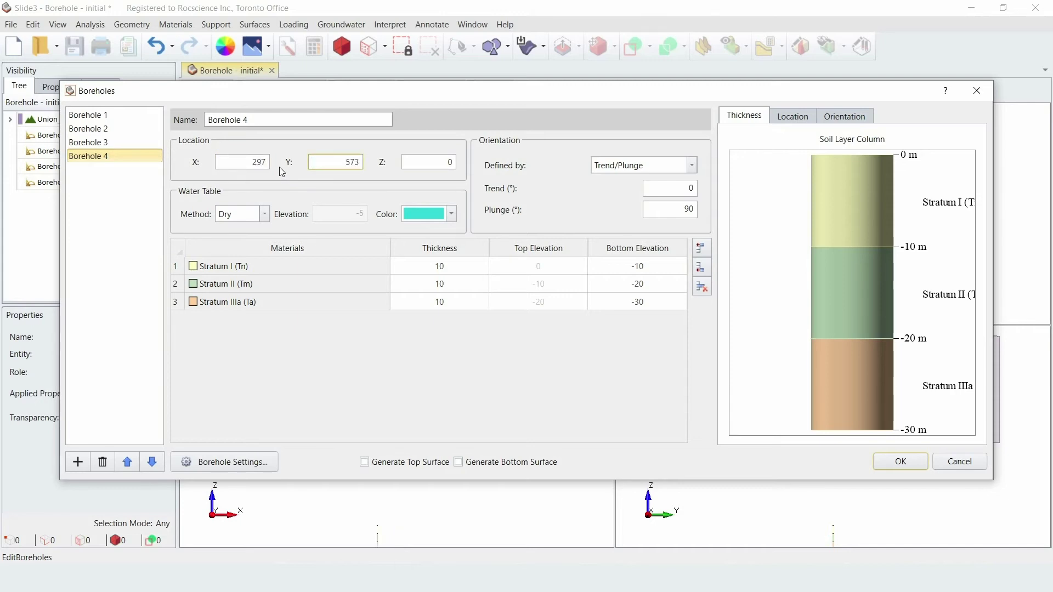
pyautogui.press('Tab')
pyautogui.write('177')
# Set Borehole 4's water table method to Elevation at 130
pyautogui.click(264, 214)
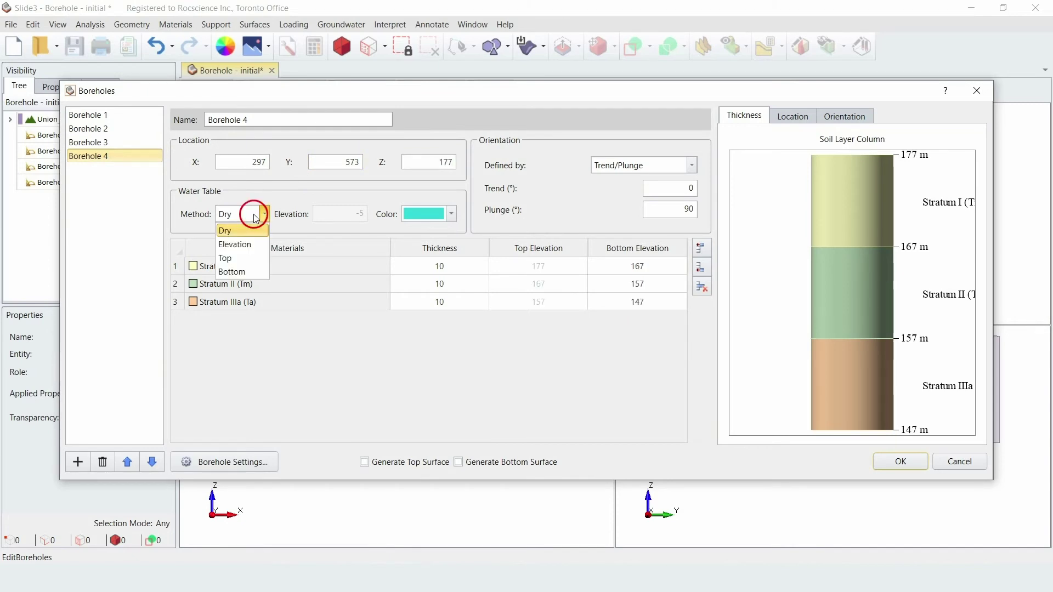
pyautogui.click(245, 249)
pyautogui.click(340, 213)
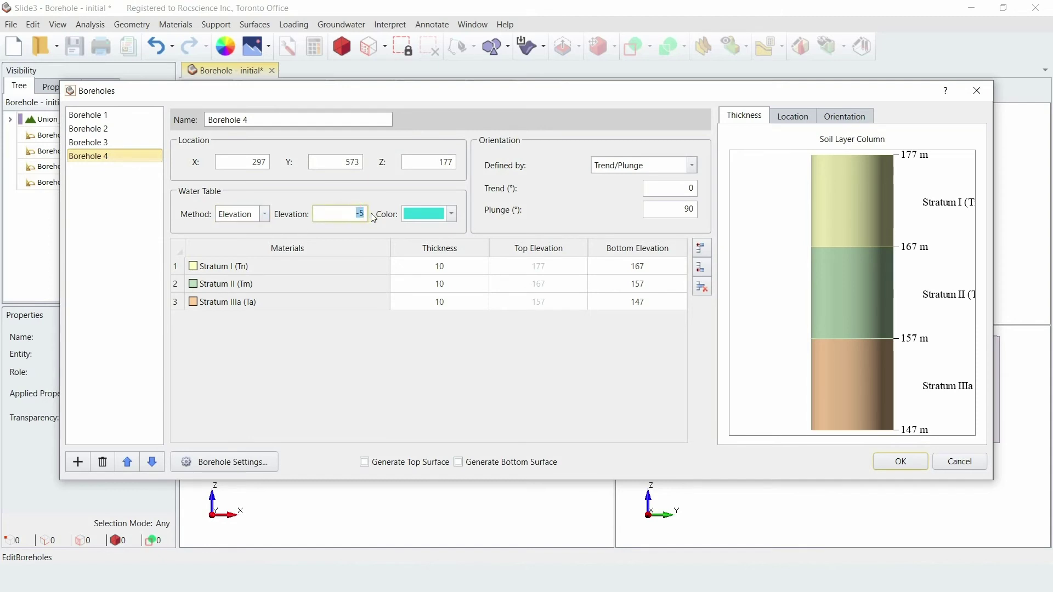
pyautogui.write('130')
# Set Borehole 4's strata thicknesses to 0, 5 and 60 and accept the borehole data
pyautogui.click(437, 267)
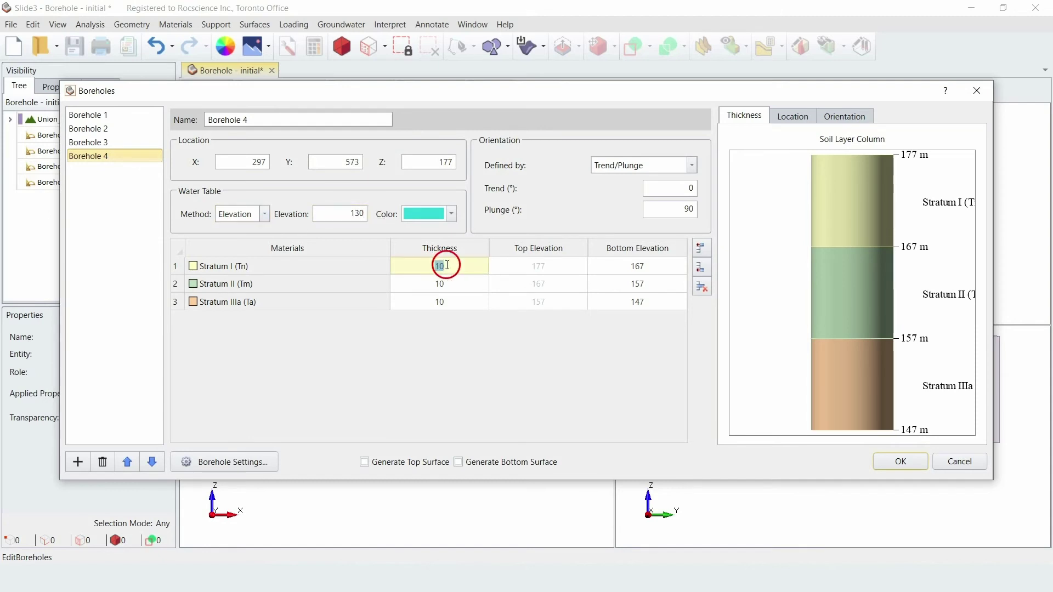
pyautogui.write('0')
pyautogui.click(431, 285)
pyautogui.write('5')
pyautogui.press('Return')
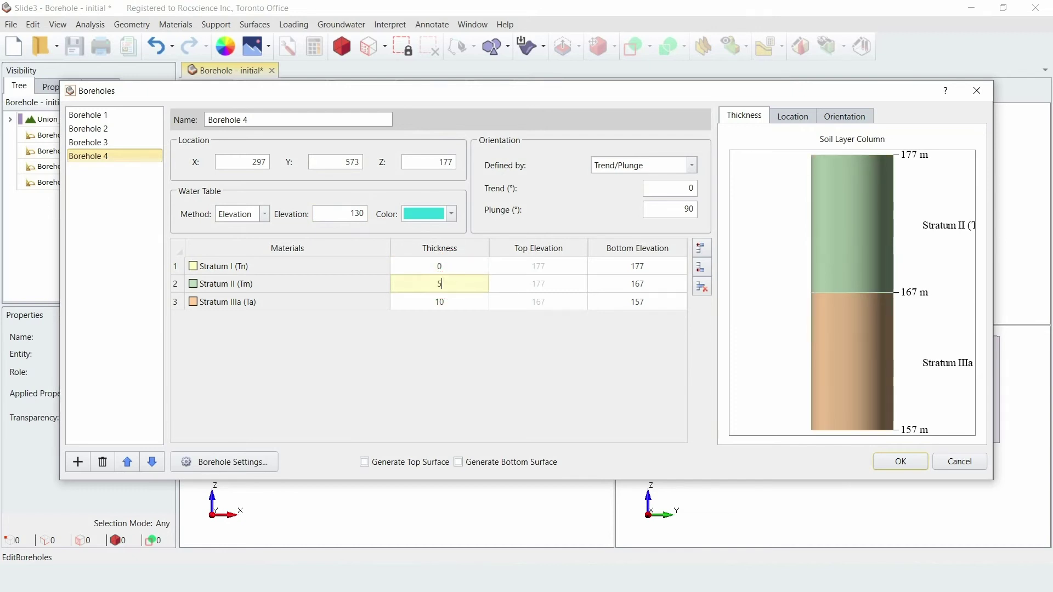
pyautogui.click(442, 302)
pyautogui.write('60')
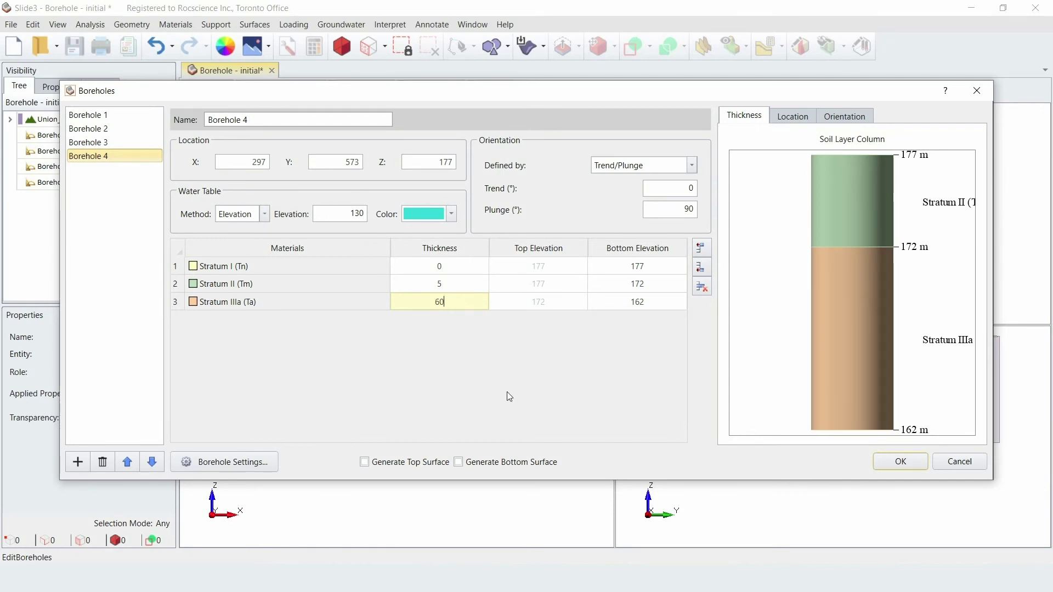
pyautogui.click(900, 463)
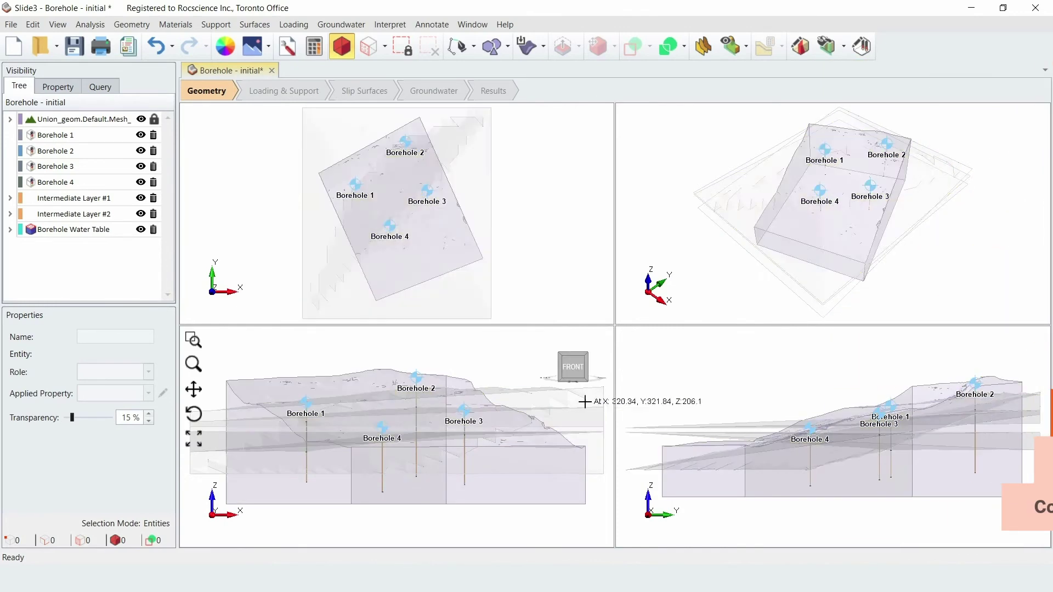
# Run Geometry > 3D Boolean > Divide All Geometry with Default quality
pyautogui.click(132, 24)
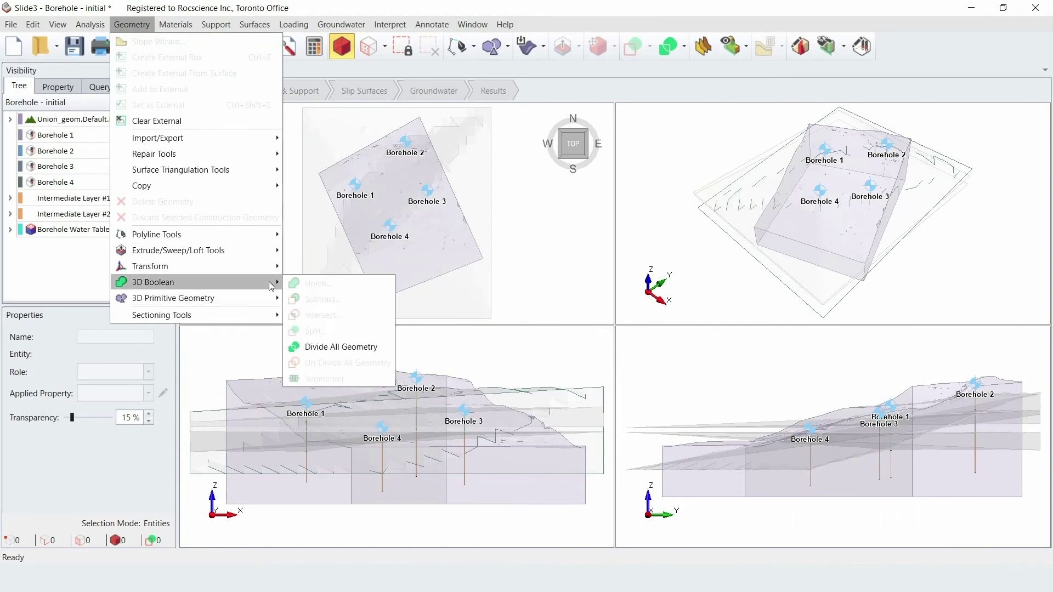
pyautogui.click(329, 350)
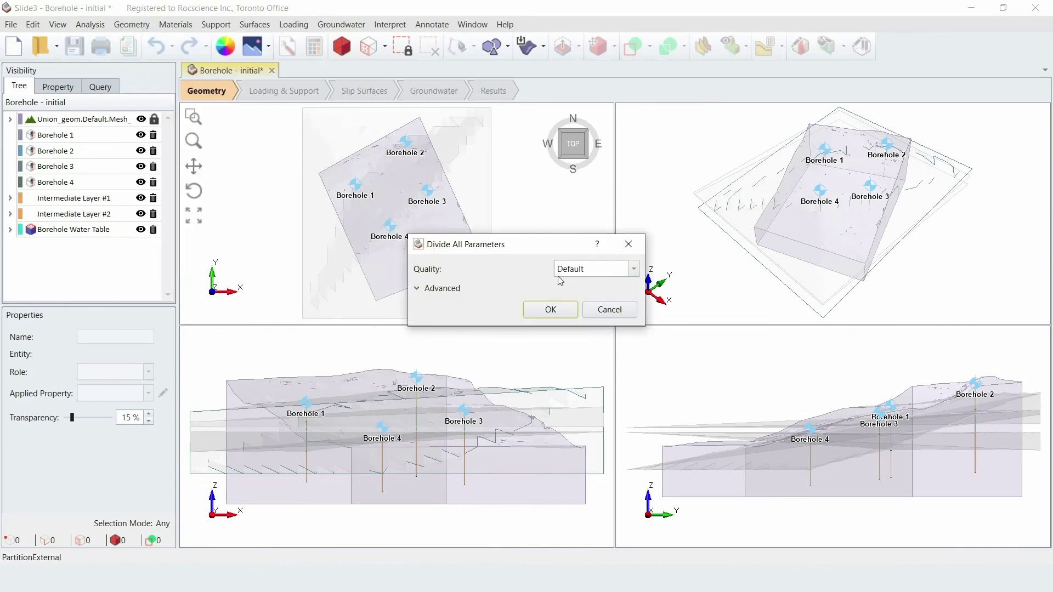
pyautogui.click(551, 310)
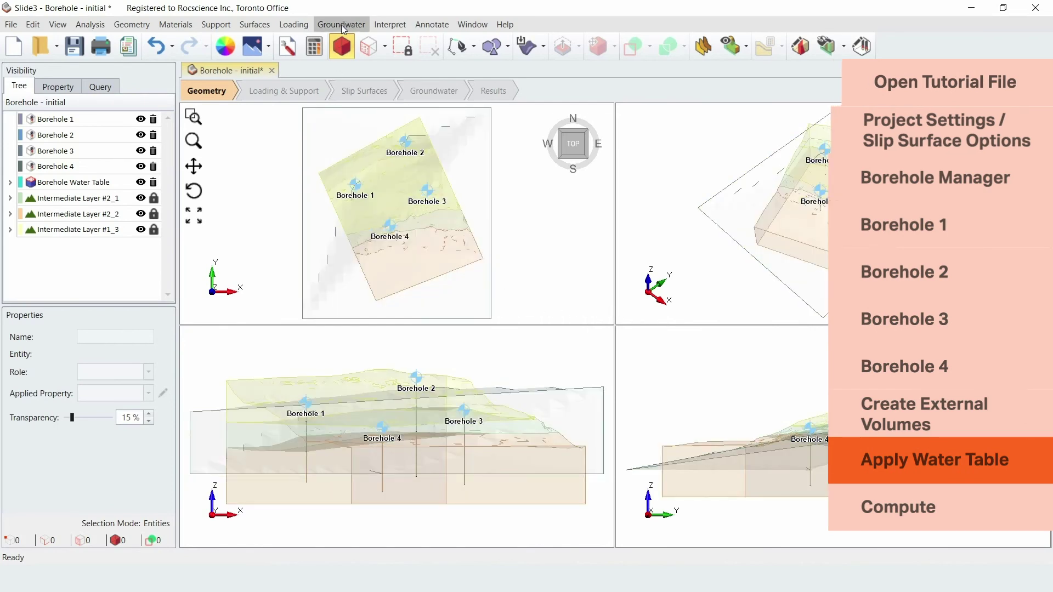
# Choose Borehole Water Table as the water source and apply it to all materials
pyautogui.click(342, 26)
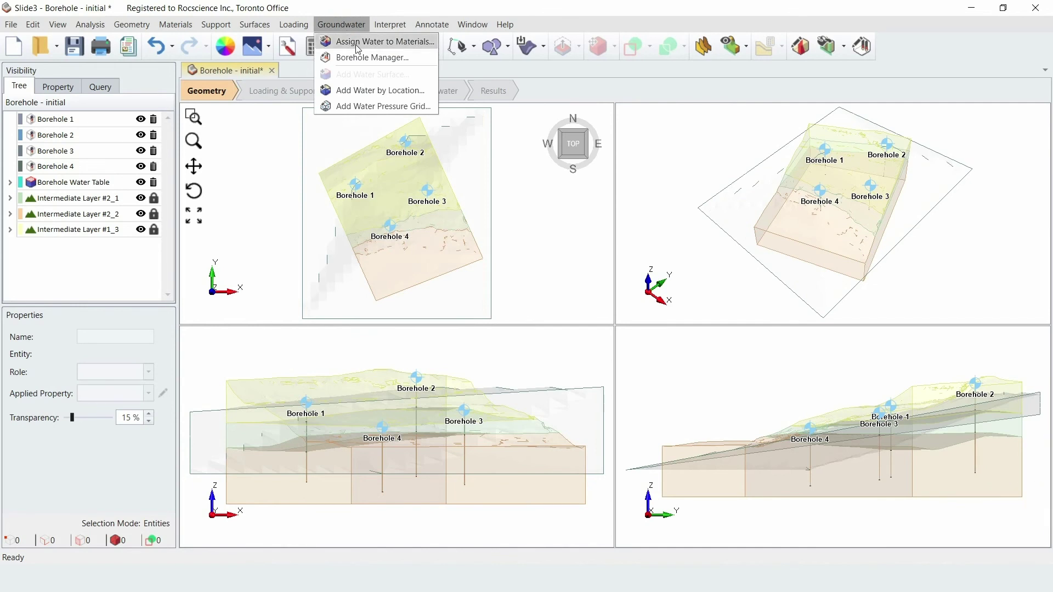
pyautogui.click(357, 47)
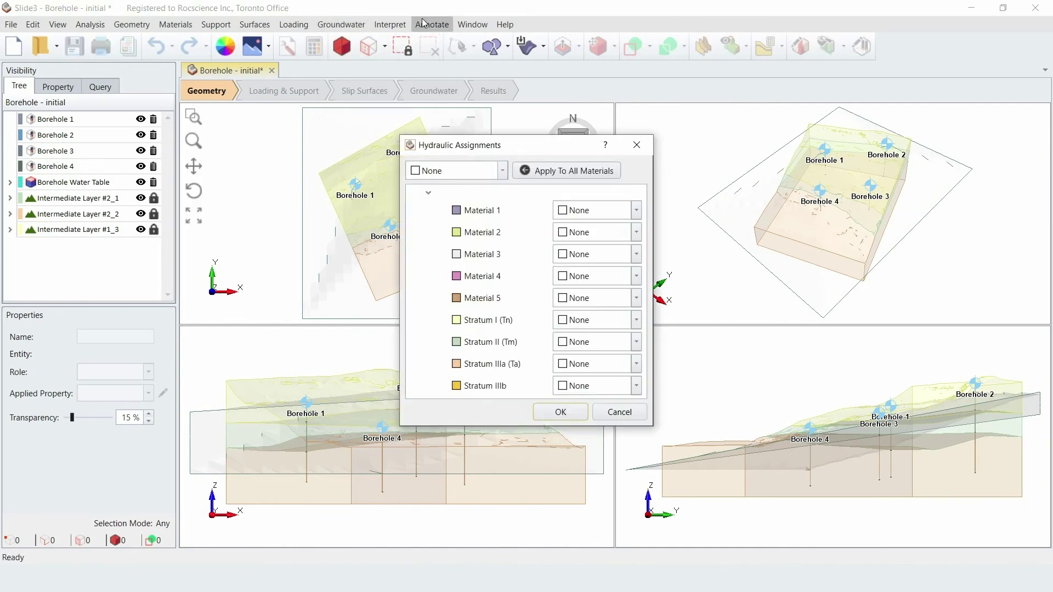
pyautogui.click(502, 175)
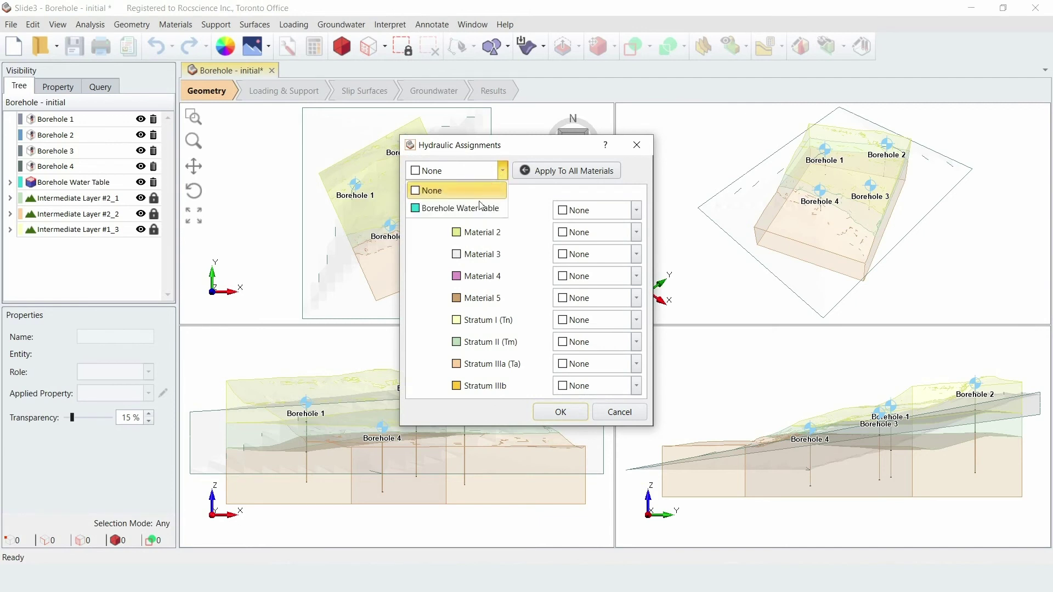
pyautogui.click(473, 209)
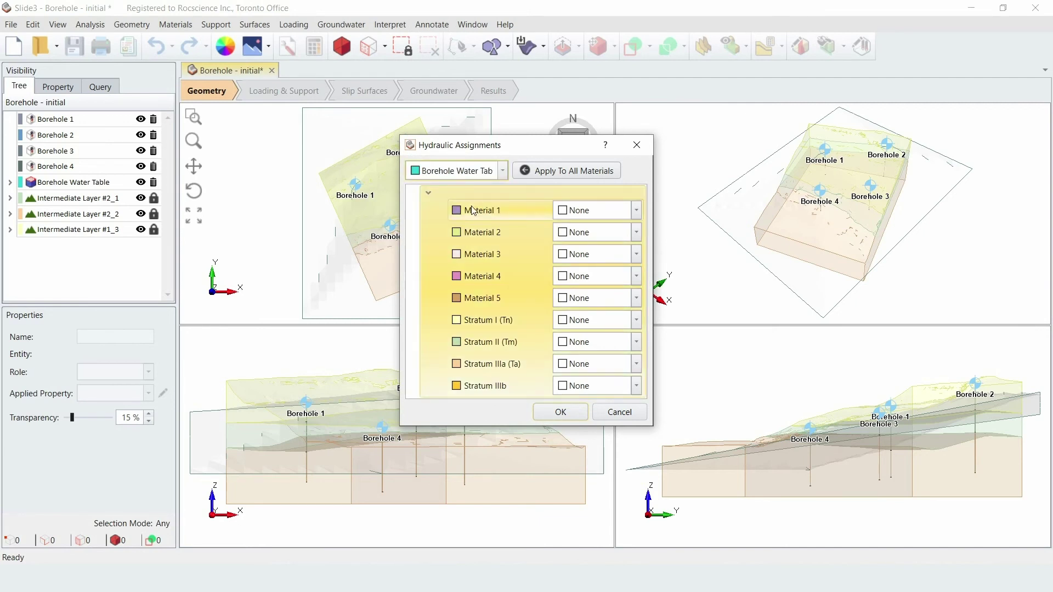
pyautogui.click(550, 175)
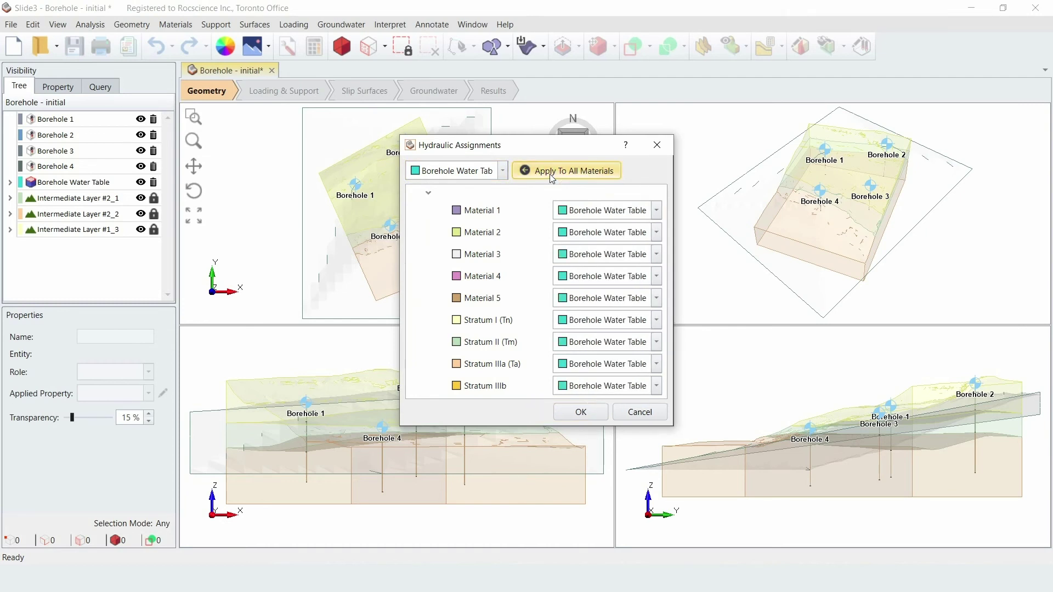
pyautogui.click(581, 415)
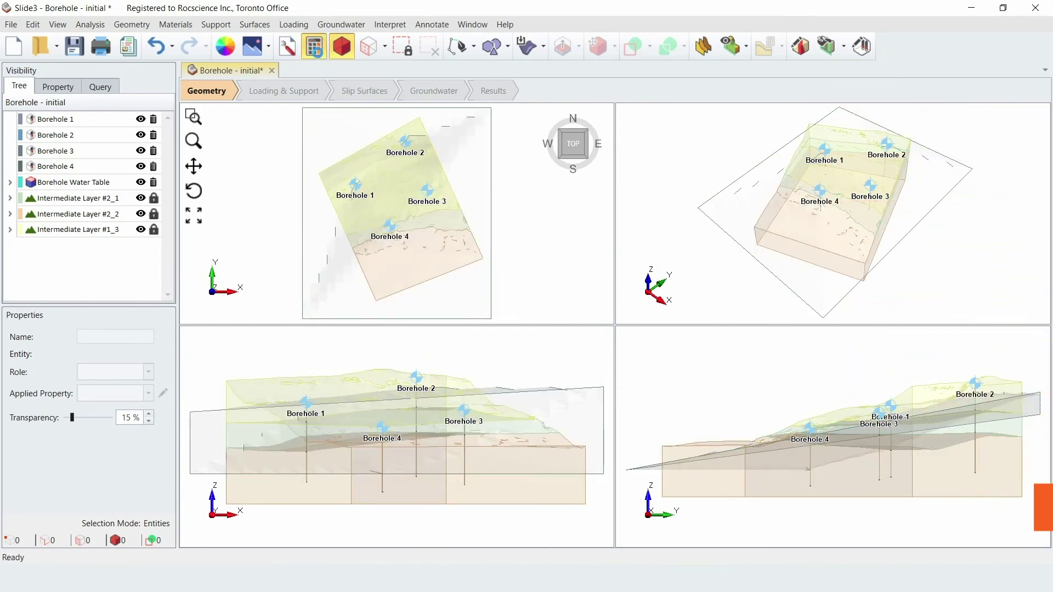
# Run the slope stability computation to produce the Spencer global minimum slip surface
pyautogui.click(314, 47)
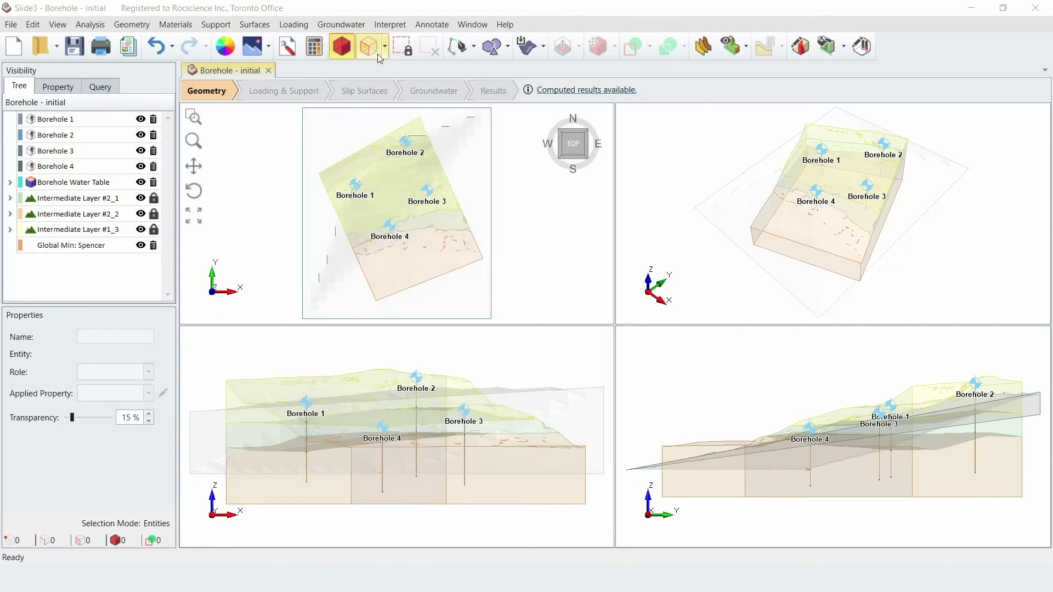
# Show the results with Spencer FS 1.459 and add a surface safety map over the slope
pyautogui.click(494, 97)
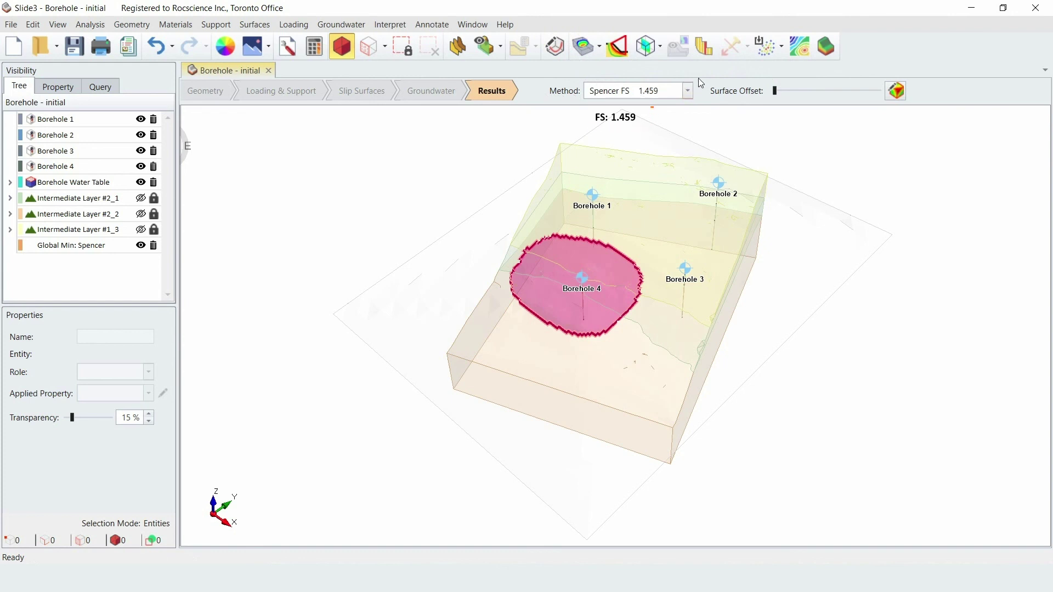
pyautogui.click(800, 53)
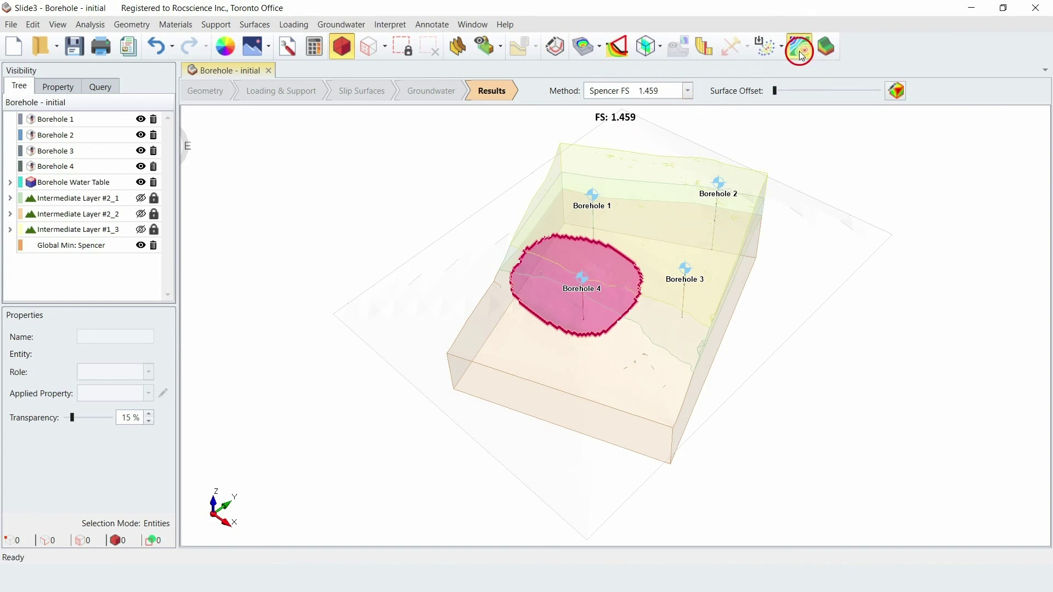